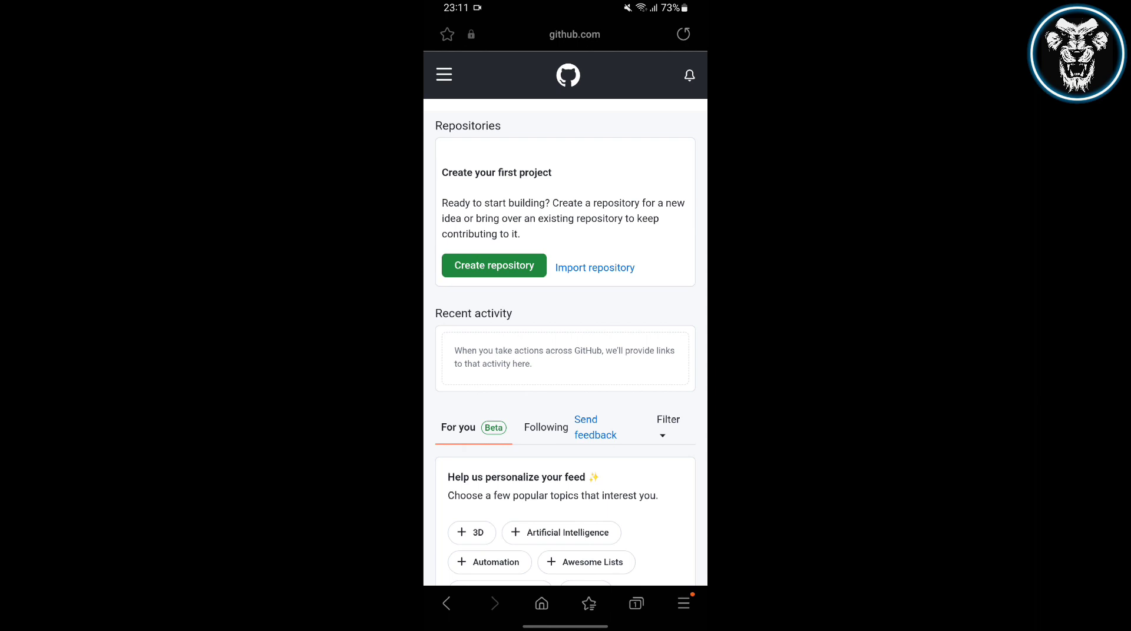
Reload GitHub in its desktop site layout and open the avatar's account menu
left_click(684, 603)
left_click(469, 500)
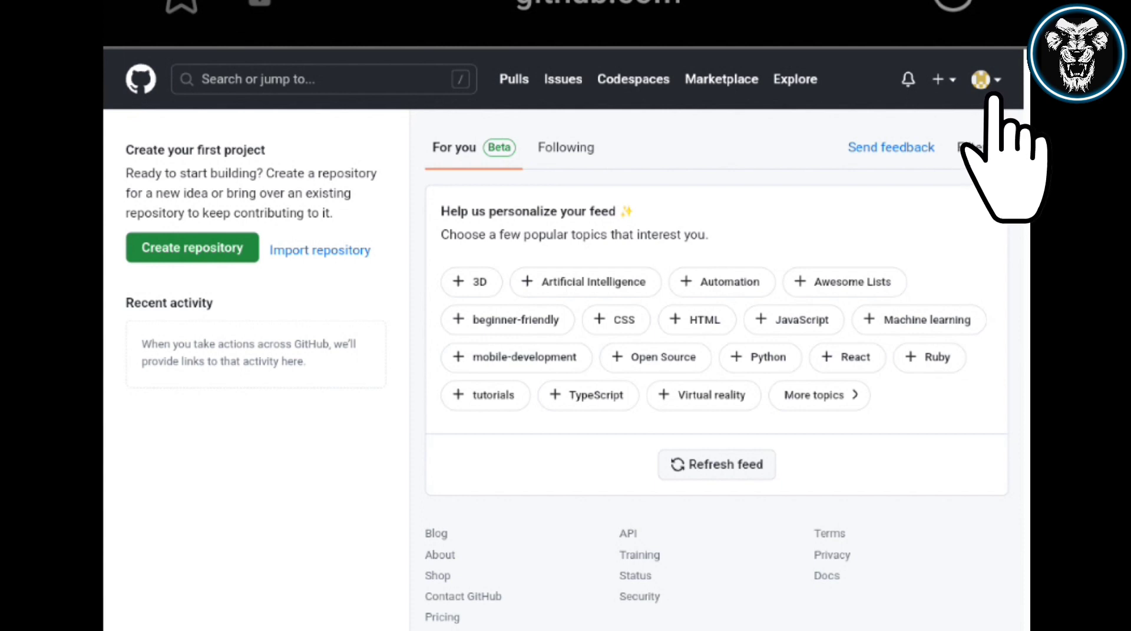
left_click(985, 79)
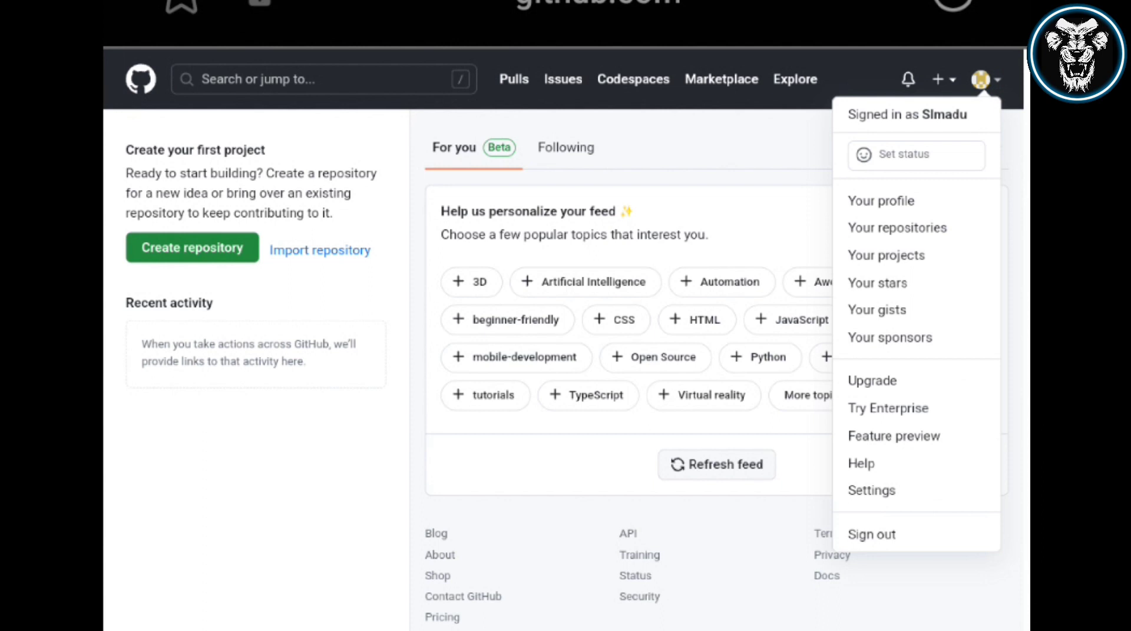
Go to your profile page and load the April 2023 contribution activity
left_click(881, 201)
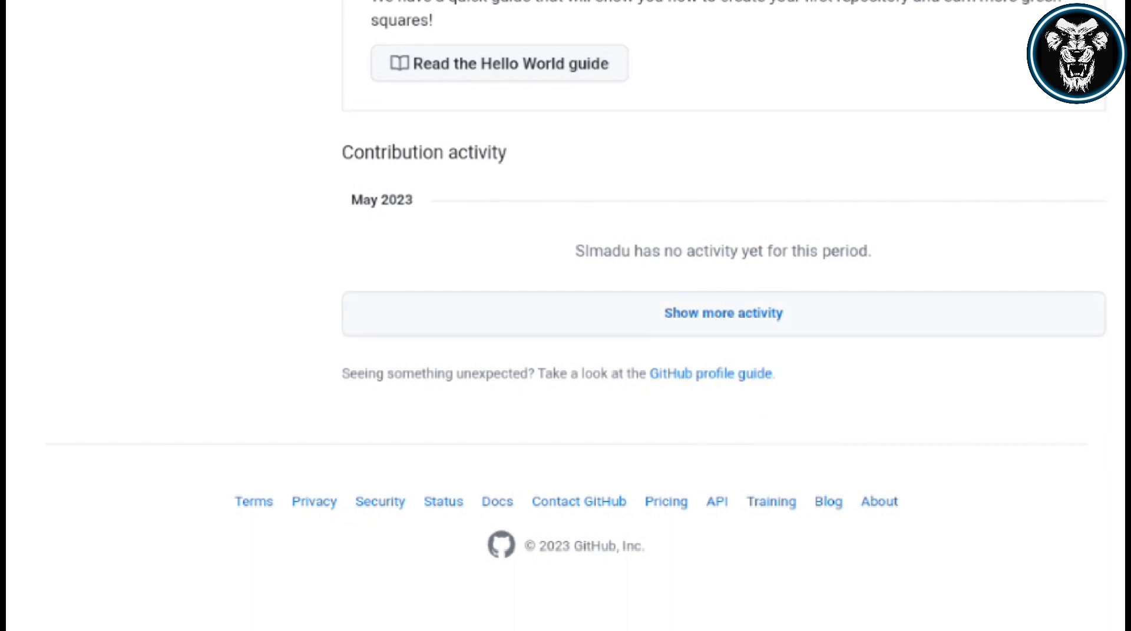
left_click(723, 313)
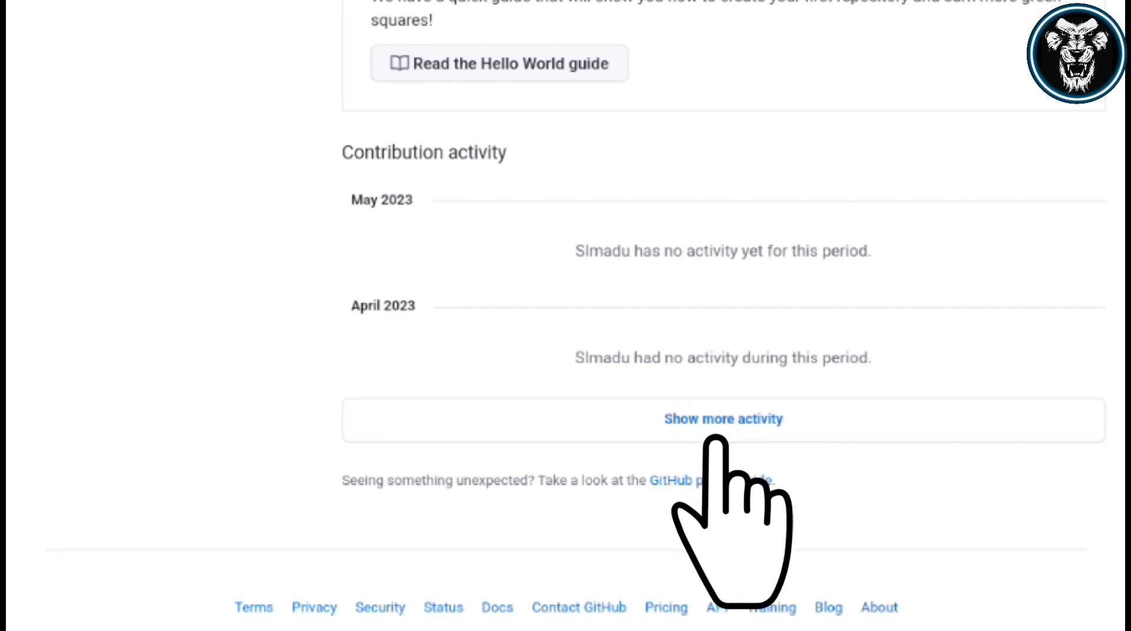
Load contribution activity from March 2023 back to the October 2022 'Joined GitHub' entry
left_click(723, 420)
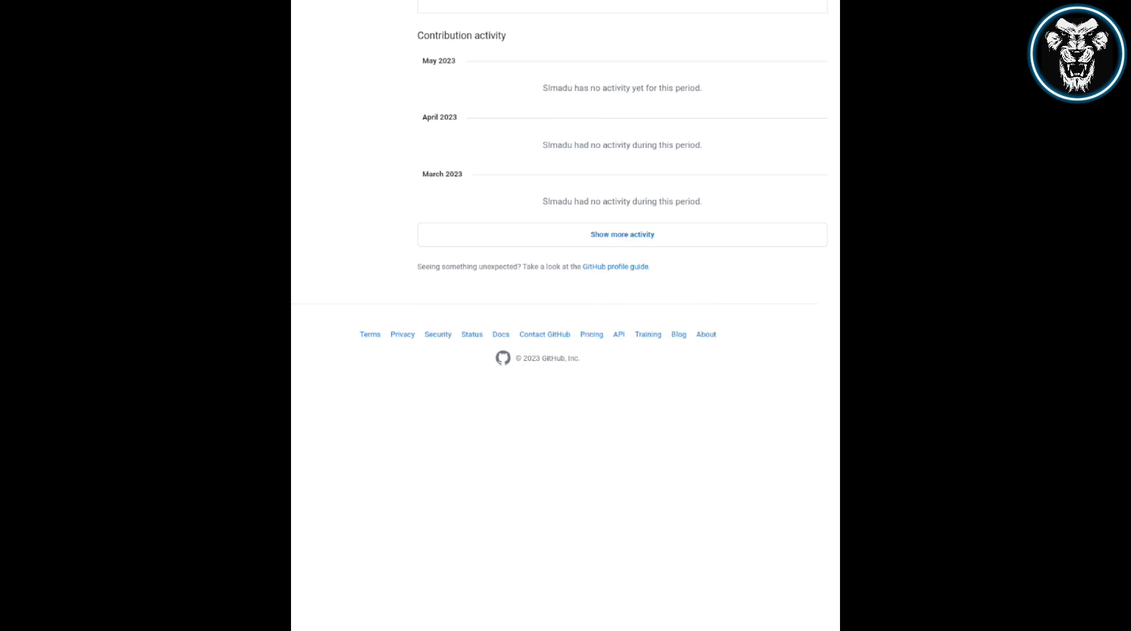
left_click(622, 234)
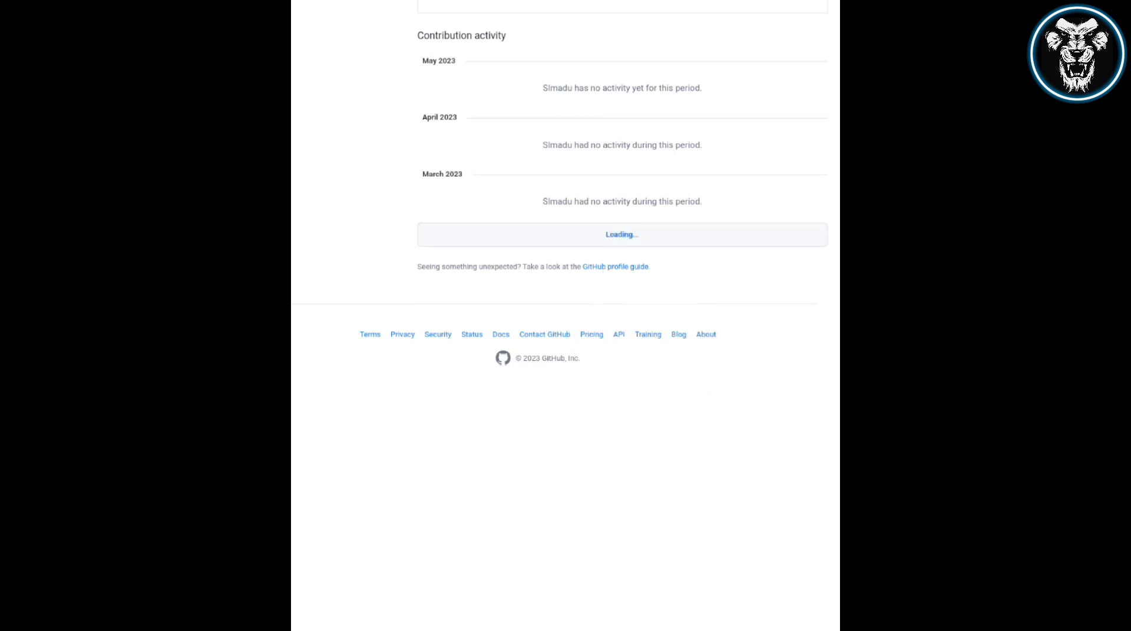
left_click(622, 291)
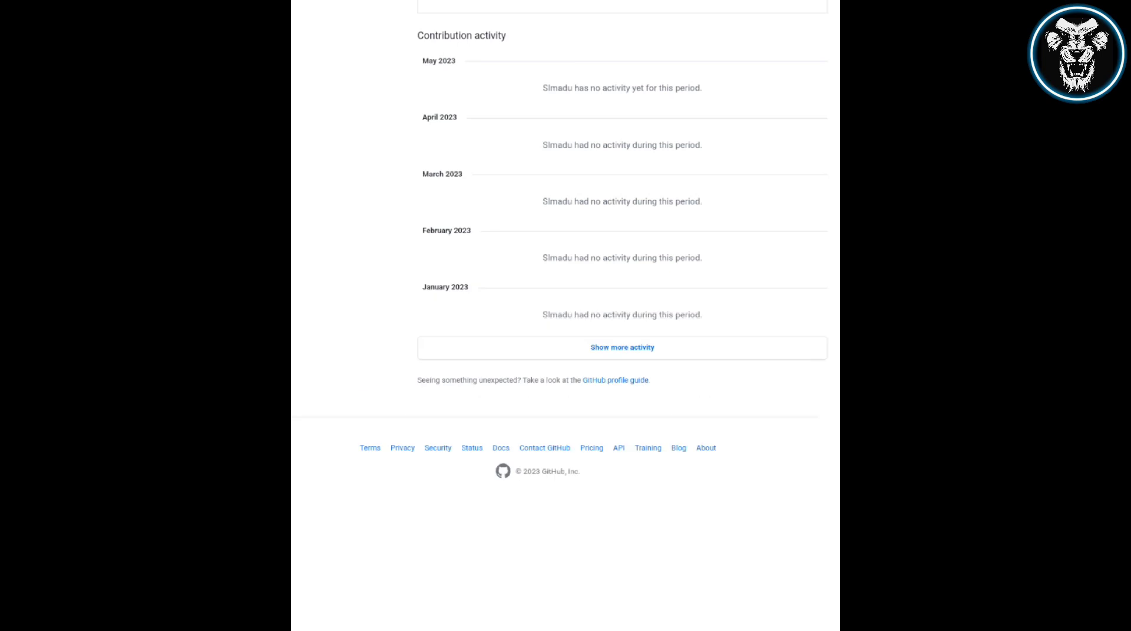
left_click(621, 348)
left_click(622, 405)
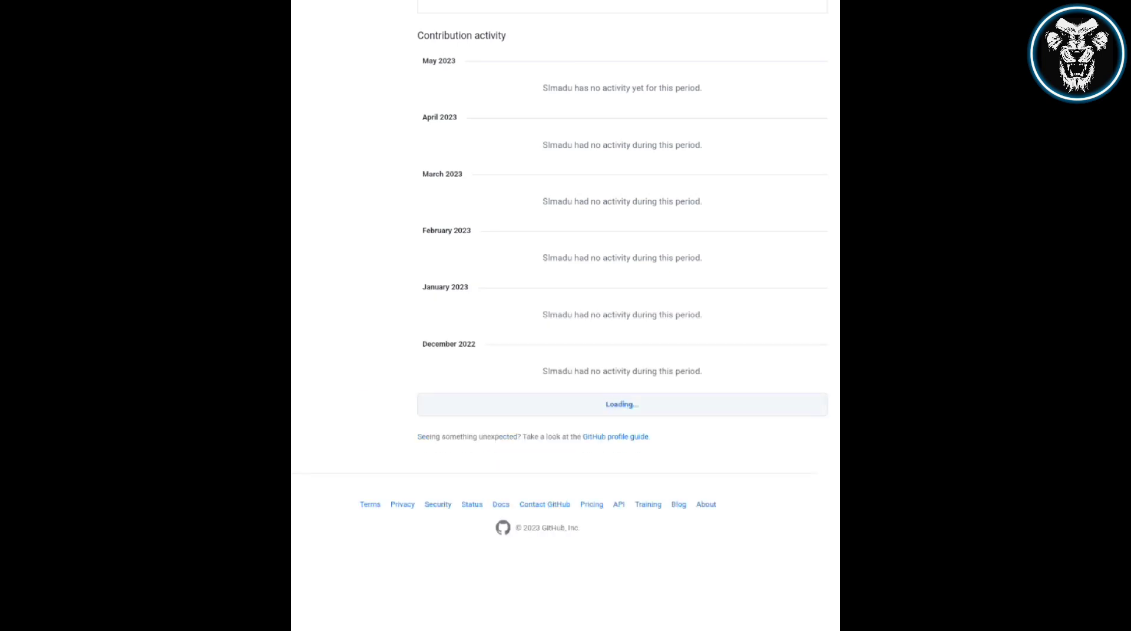
left_click(622, 462)
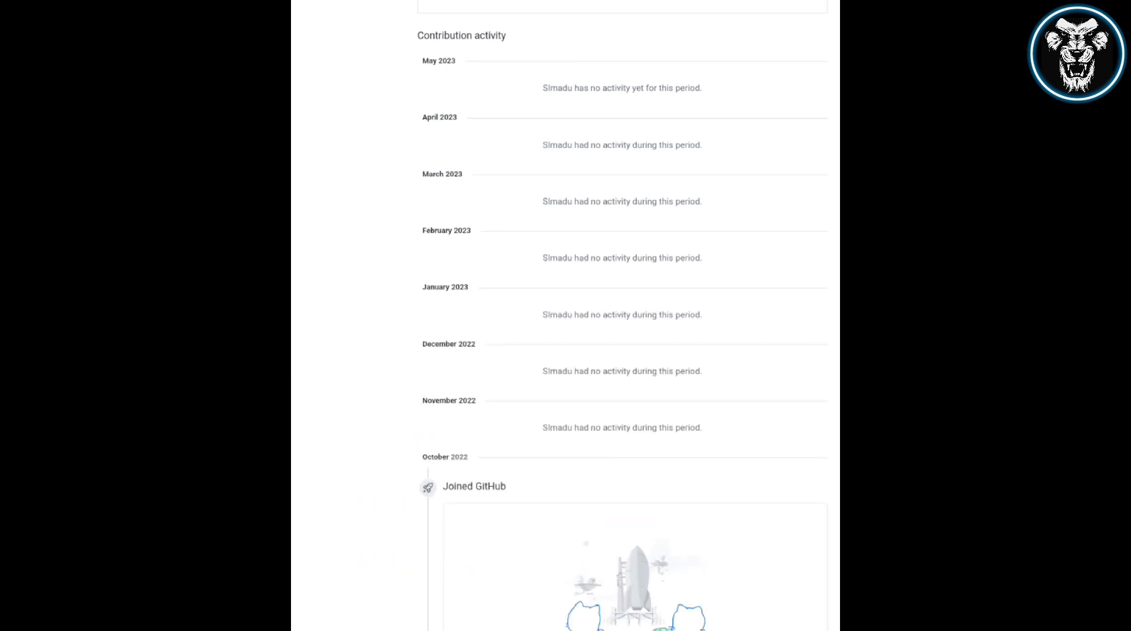
scroll(622, 316, "down", 2)
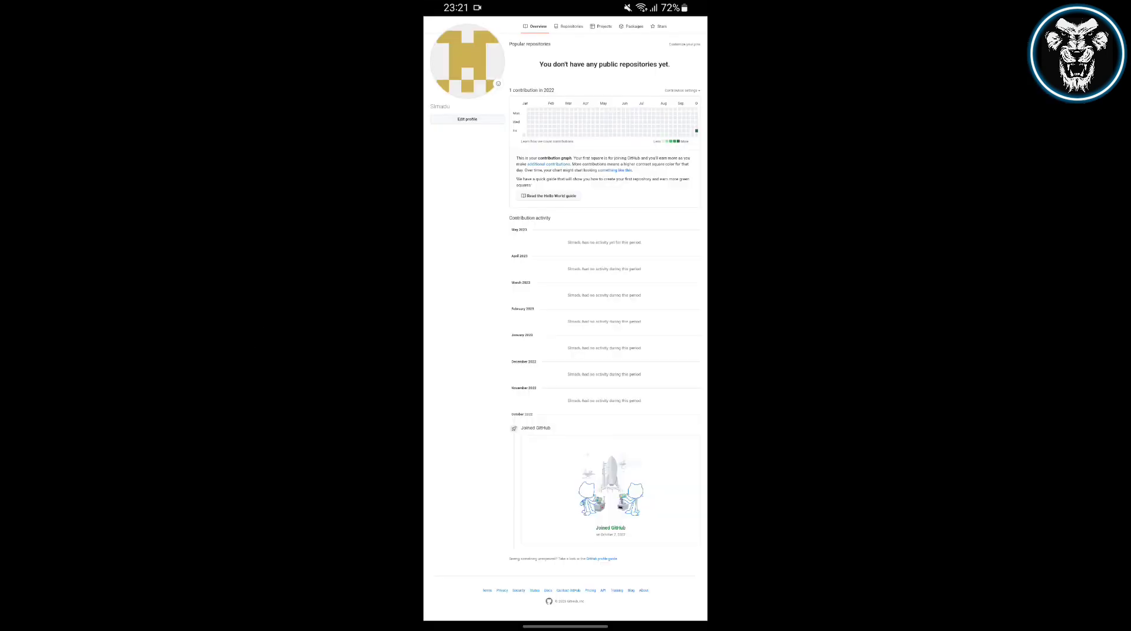
Scroll back up to the top of the profile page
scroll(565, 318, "up", 2)
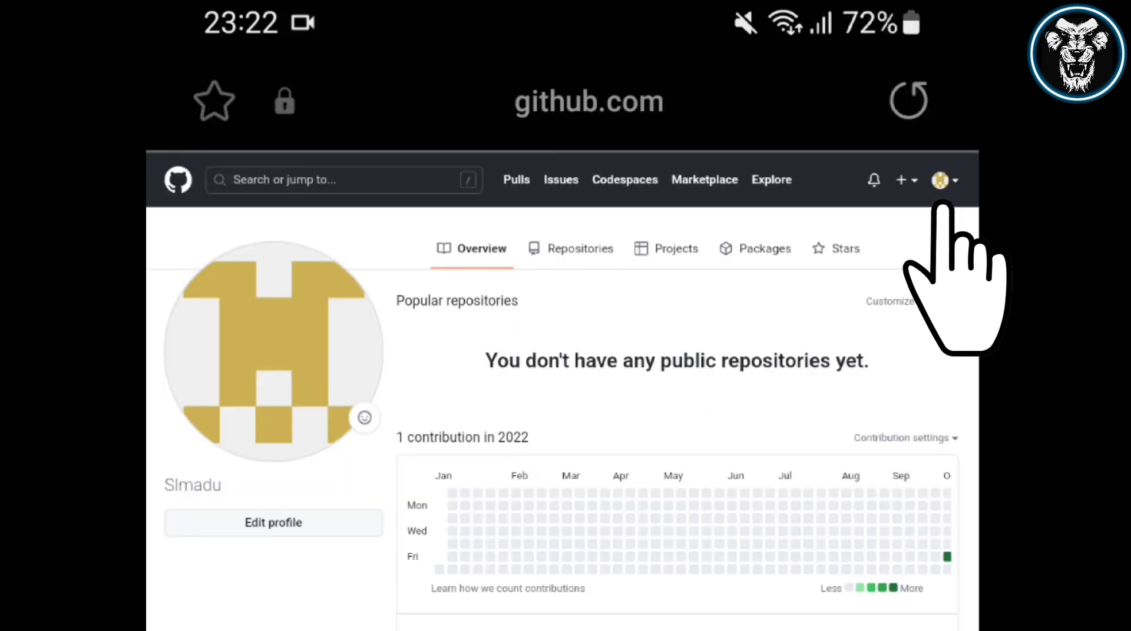
Enter the account's display name in the Name field of the Public profile settings
left_click(941, 181)
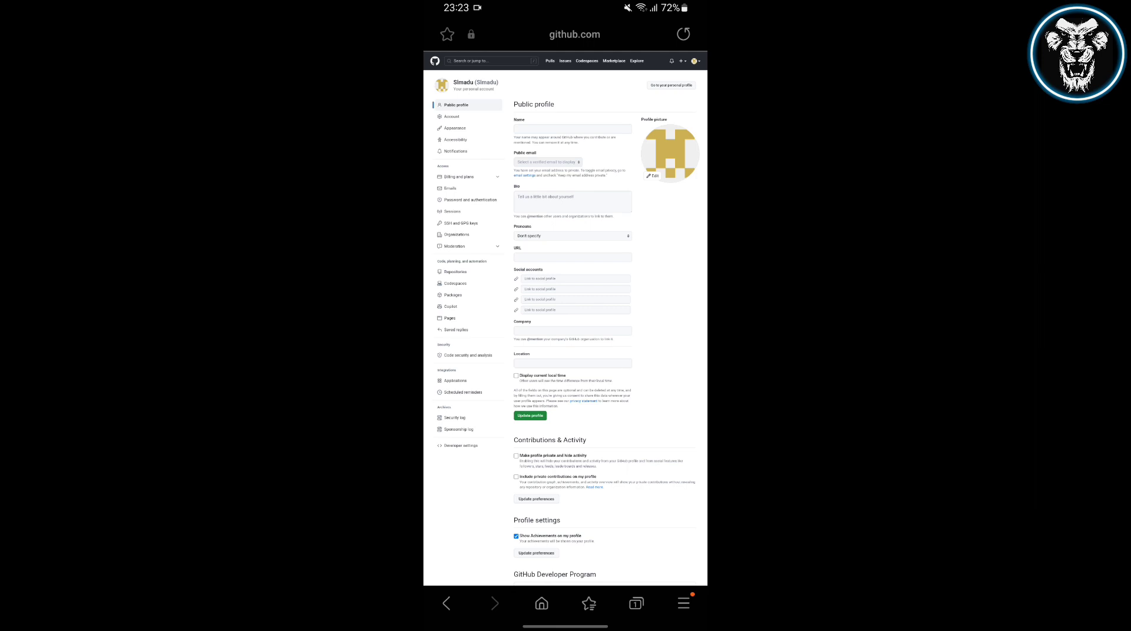
left_click(583, 242)
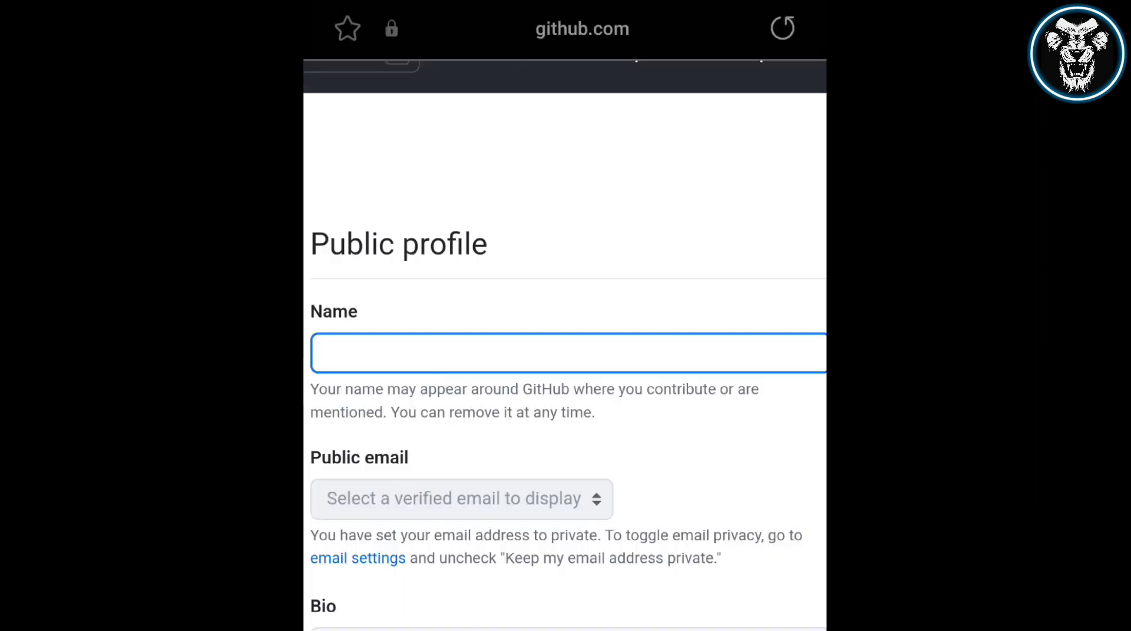
type("SL Max Madu")
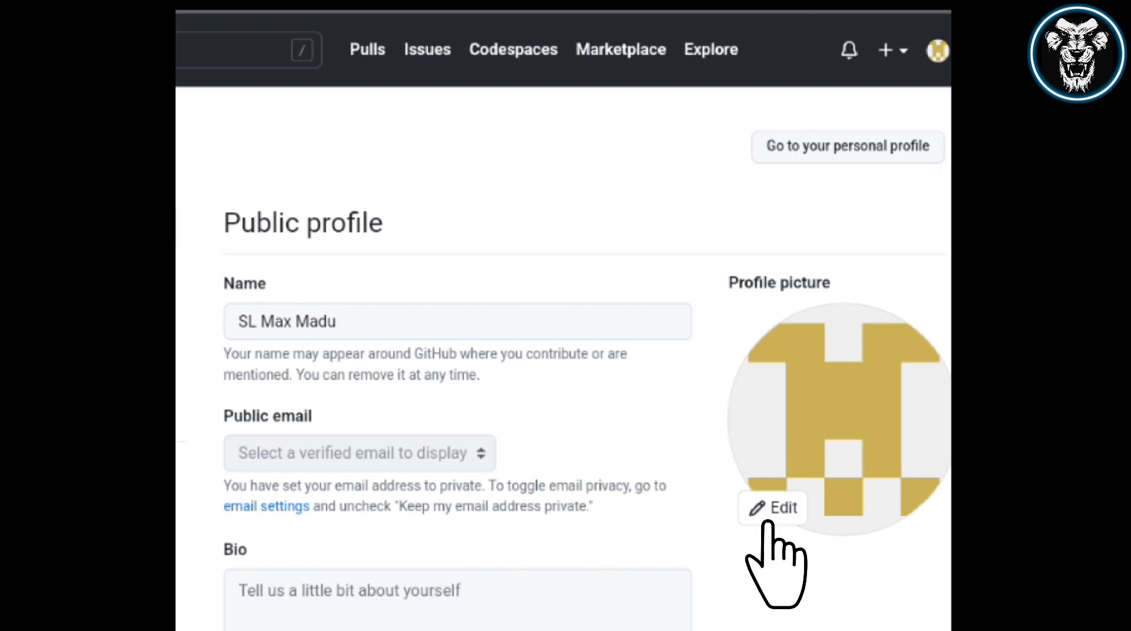
Start a profile picture upload, bringing up the phone's Images file picker
left_click(772, 508)
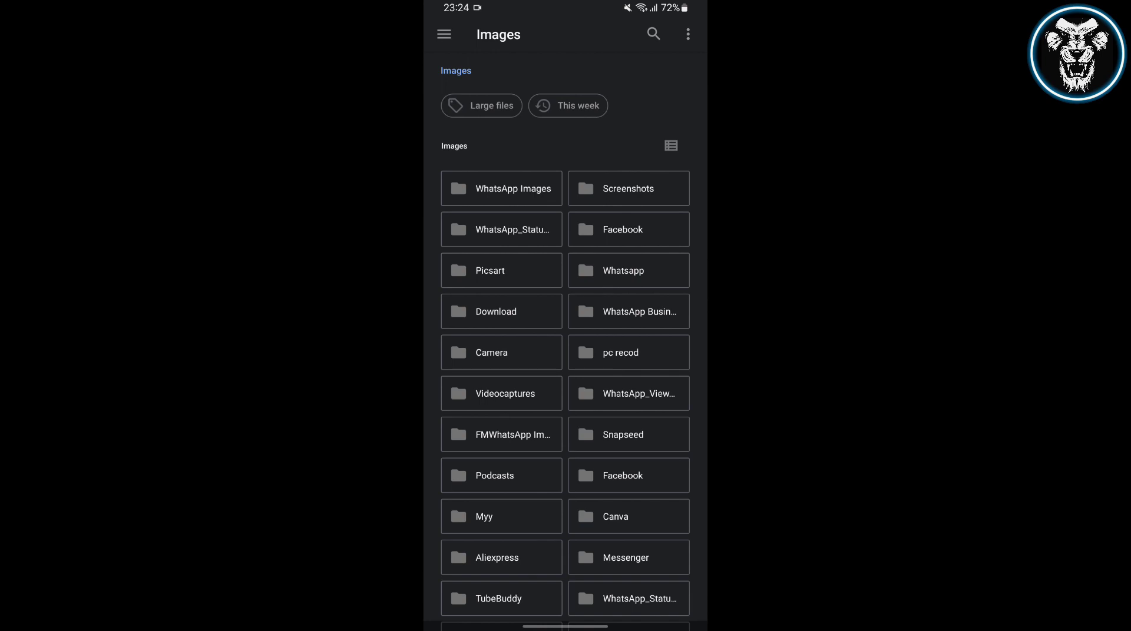
Choose an image from the Picsart folder, which GitHub rejects as larger than 1 MB
left_click(490, 270)
scroll(566, 342, "down", 10)
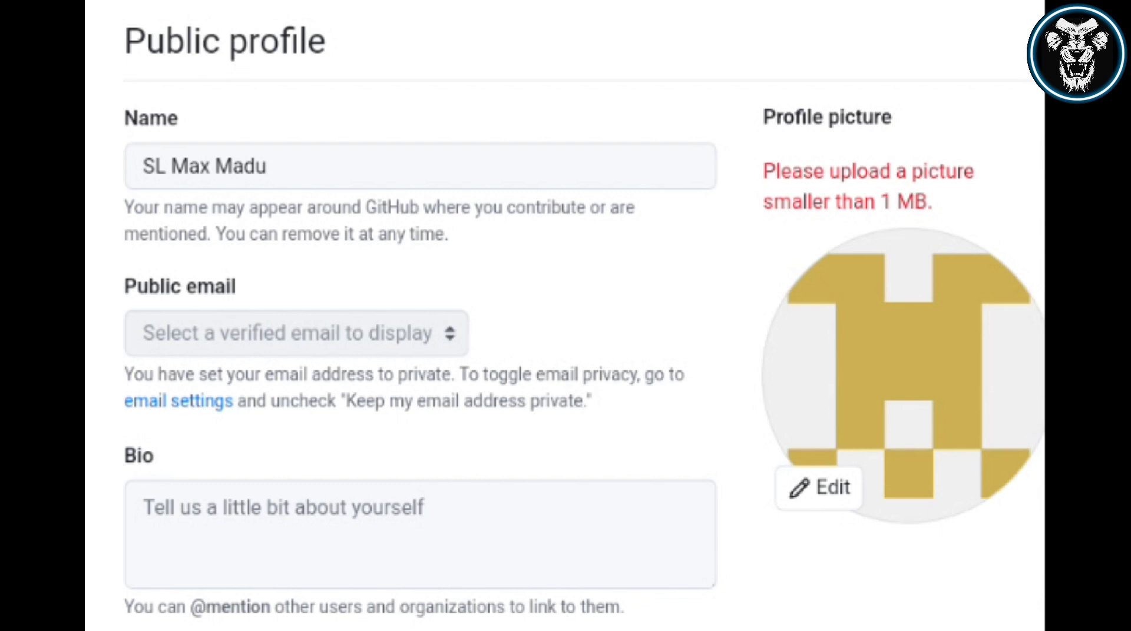
Upload a smaller Picsart image, opening the crop dialog with the Railway Account graphic
left_click(819, 488)
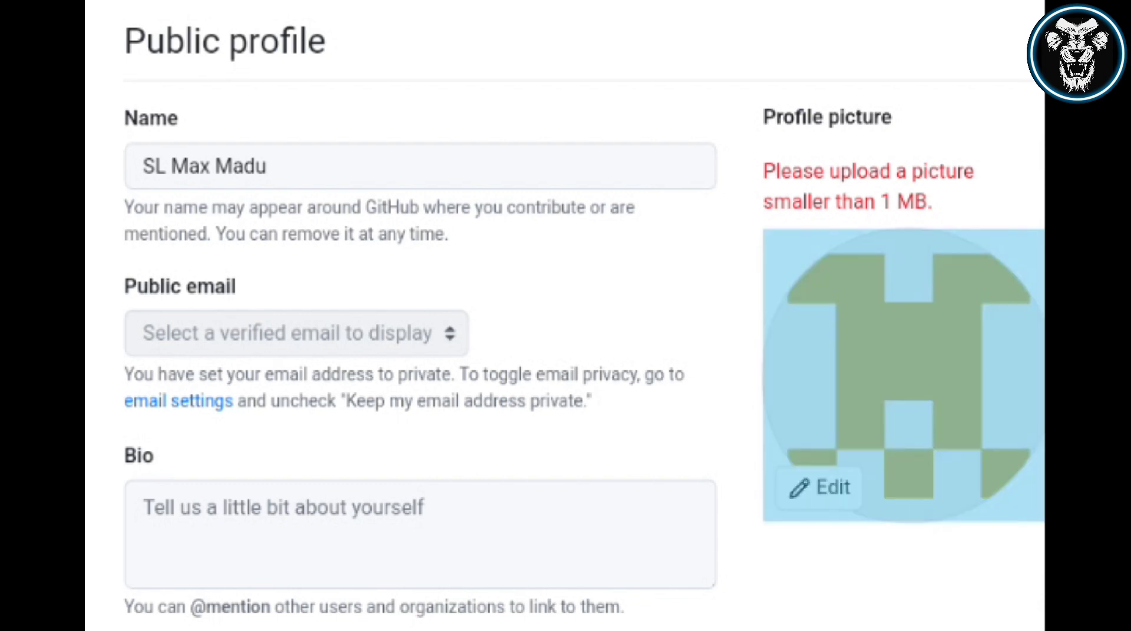
left_click(863, 554)
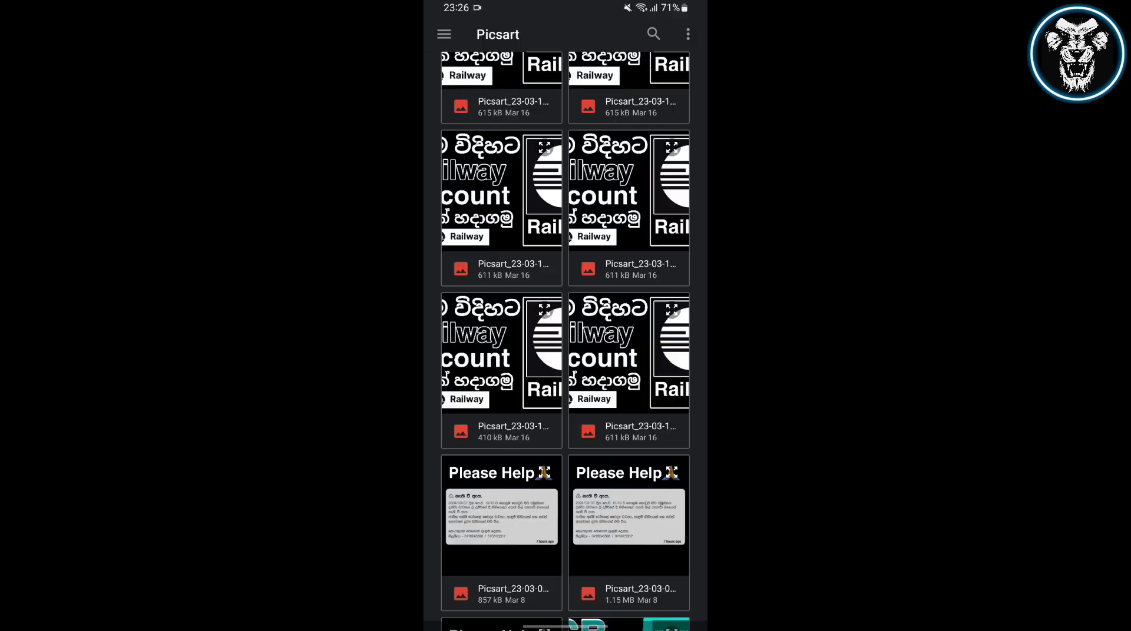
left_click(501, 191)
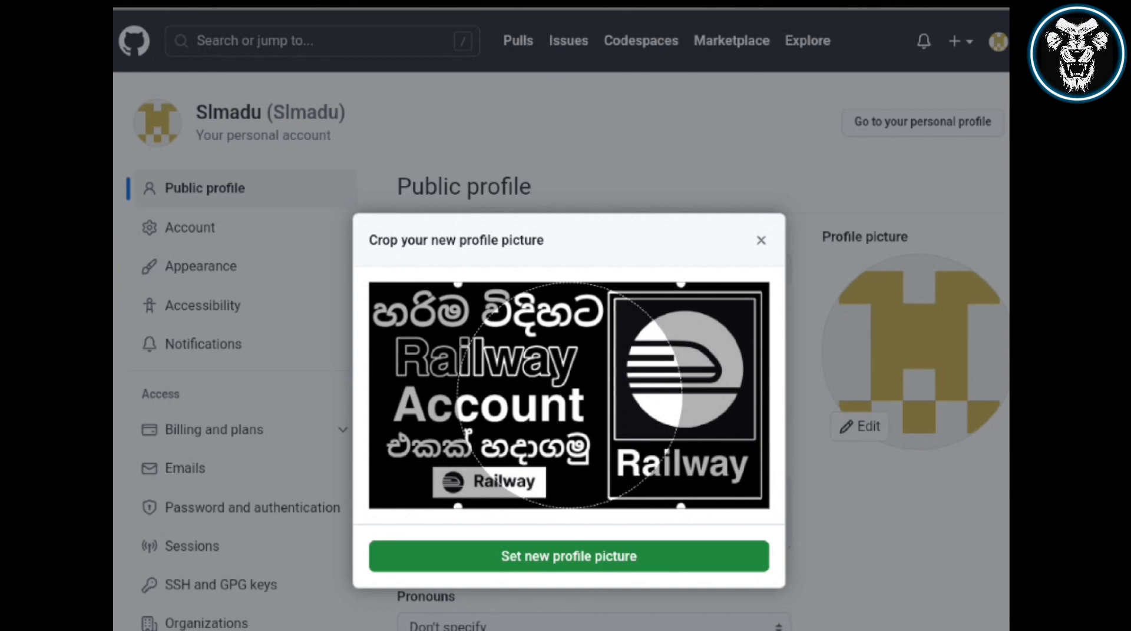
Move and shrink the crop circle to frame just the round Railway logo
left_click_drag(570, 396, 656, 395)
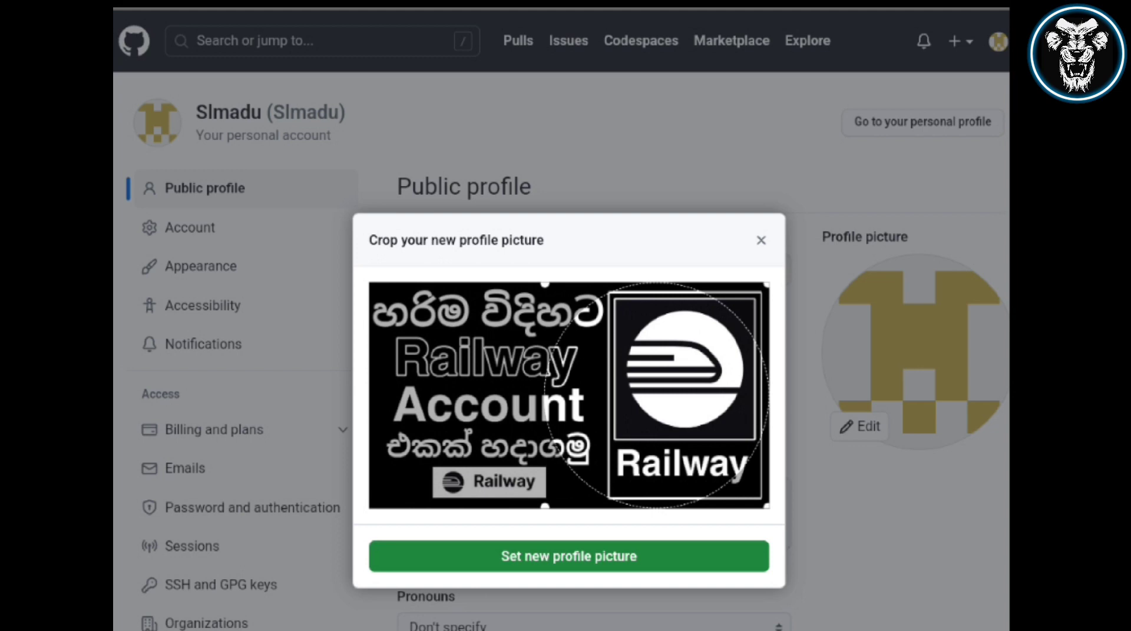
left_click_drag(545, 507, 602, 451)
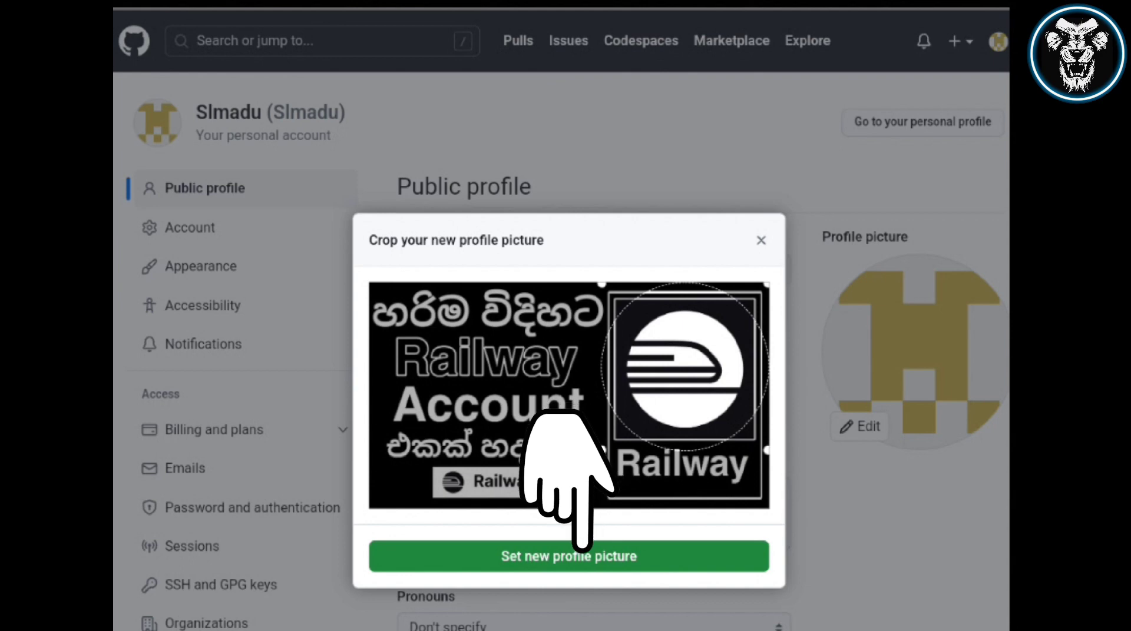
left_click(580, 556)
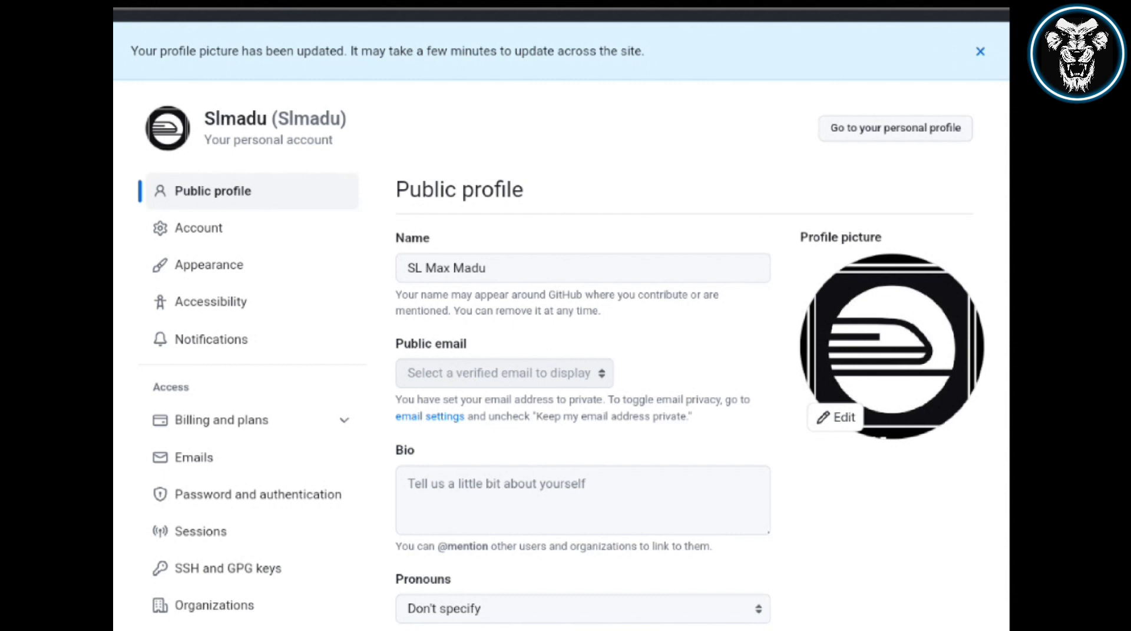
Confirm 'Set new profile picture' so the Railway logo becomes the avatar
left_click(583, 609)
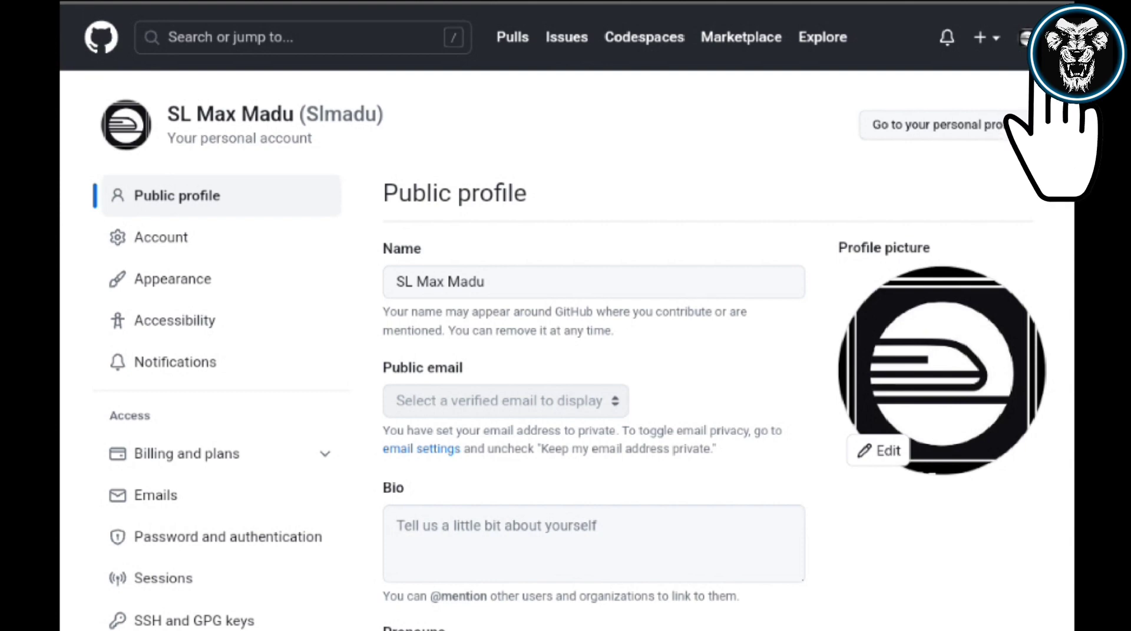
Open the forked GURU-BOT repository from Popular repositories on the profile overview
left_click(1026, 37)
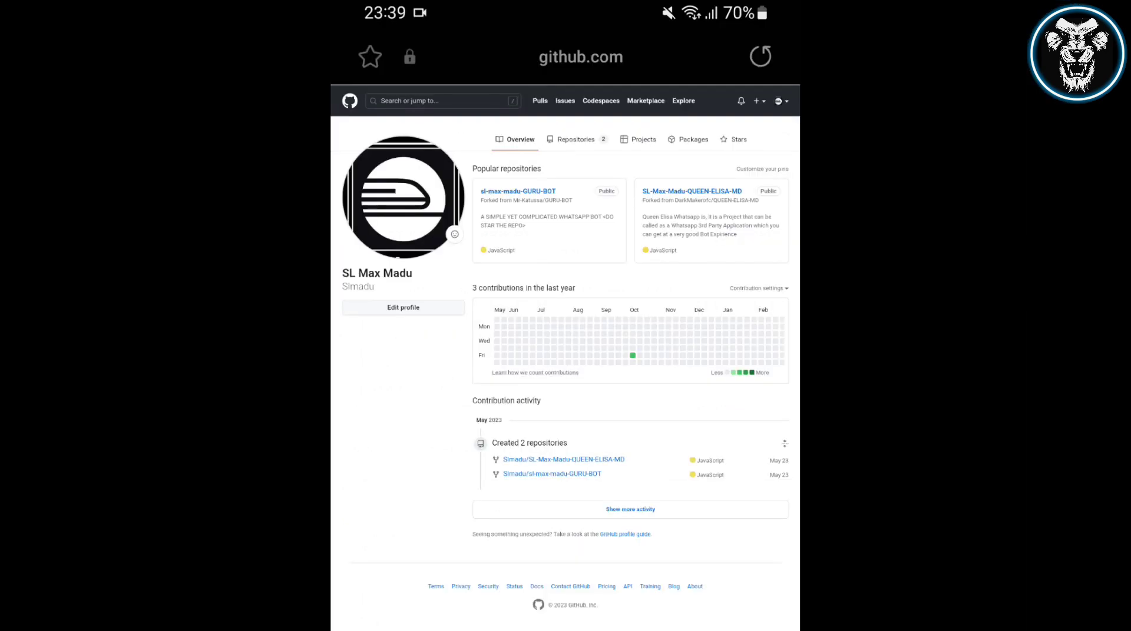
left_click(517, 191)
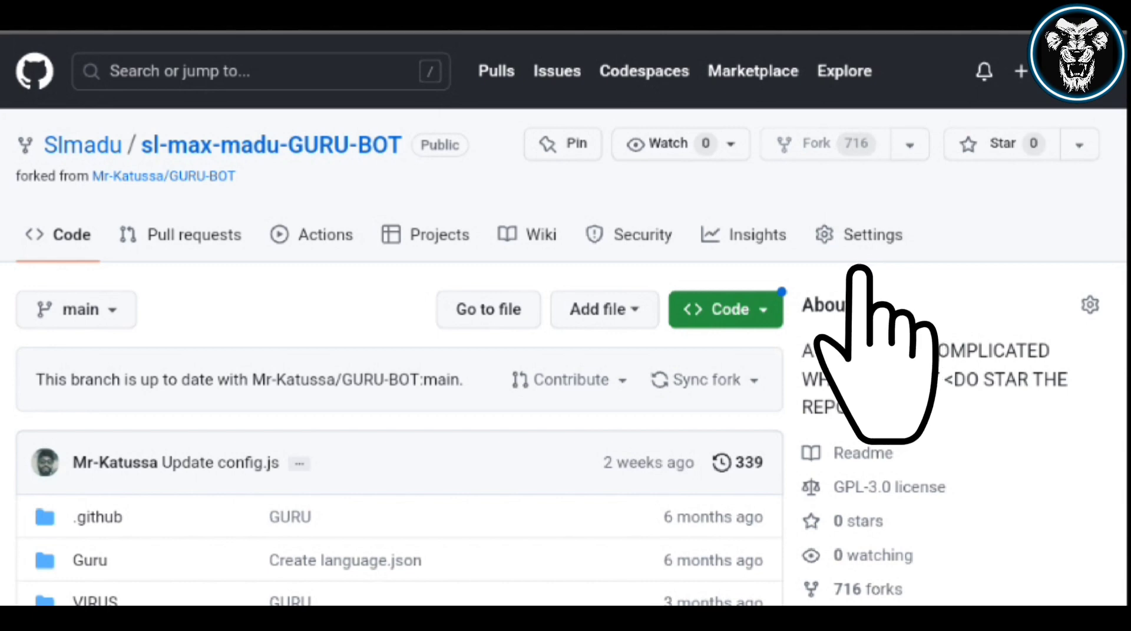
Open the GURU-BOT fork's Settings tab
left_click(872, 235)
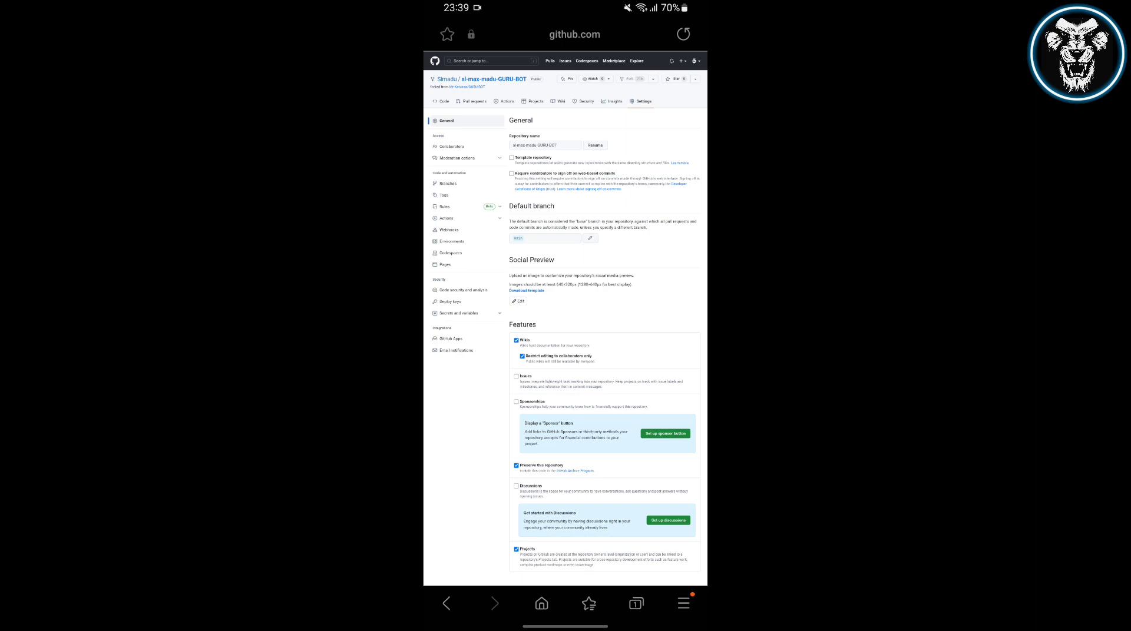
Scroll the repository's General settings down to the Danger Zone
scroll(566, 318, "down", 15)
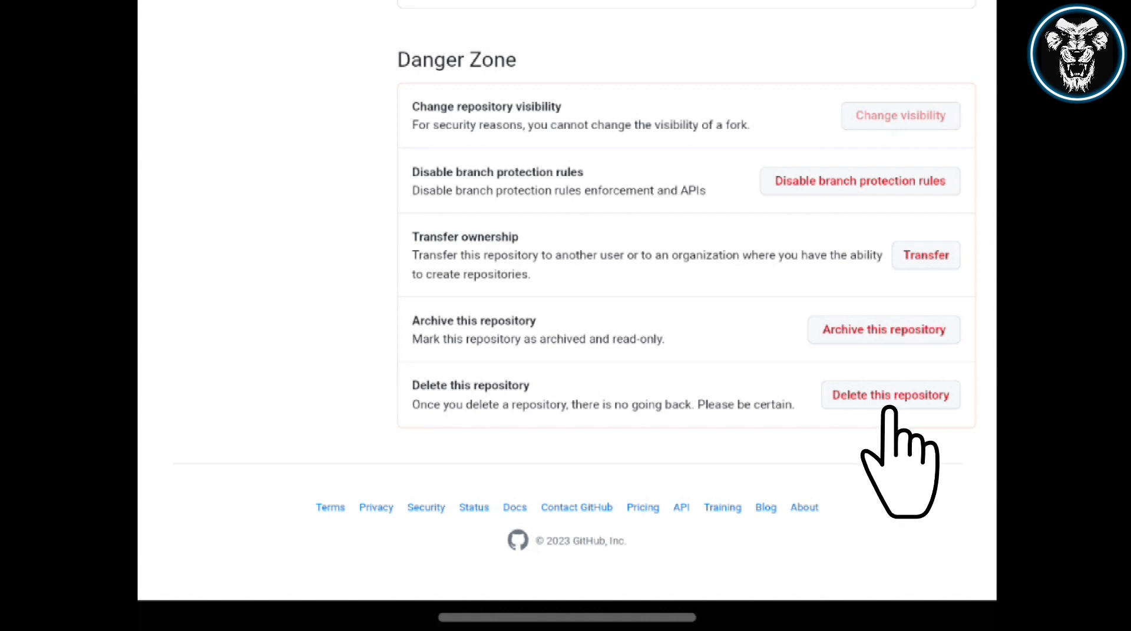
Begin deleting the GURU-BOT fork and acknowledge the permanent deletion warnings
left_click(891, 396)
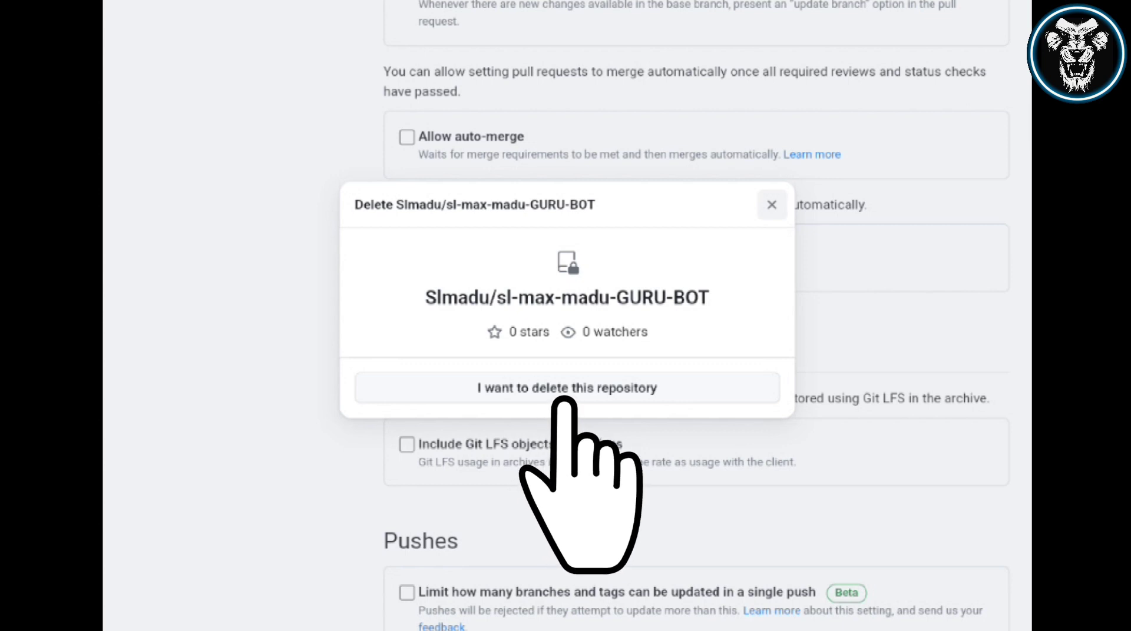
left_click(567, 389)
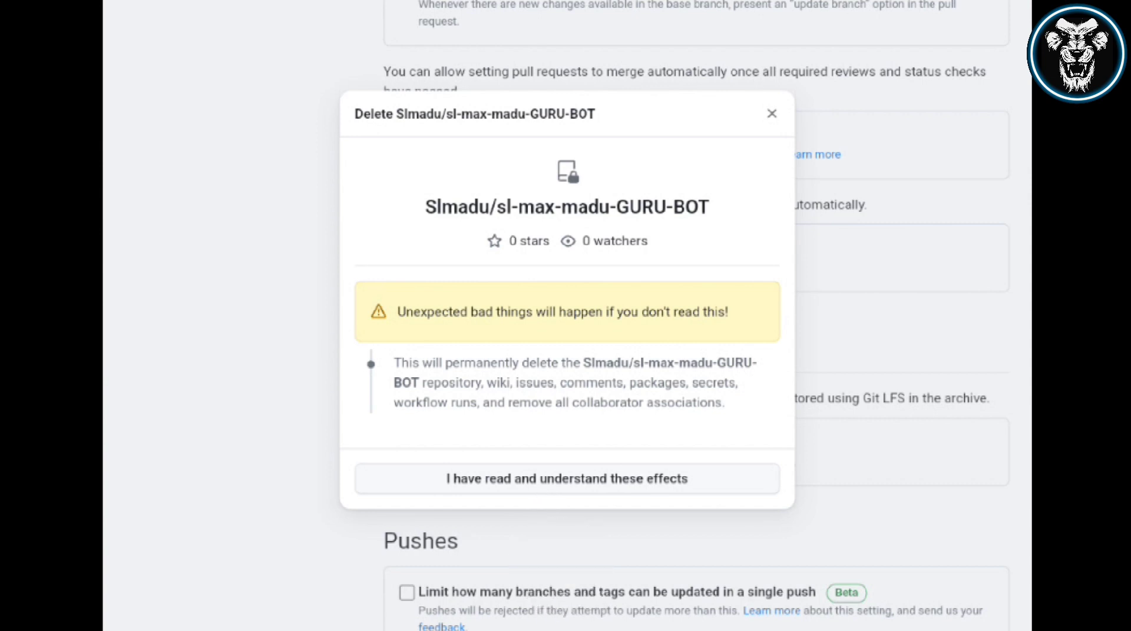
left_click(567, 479)
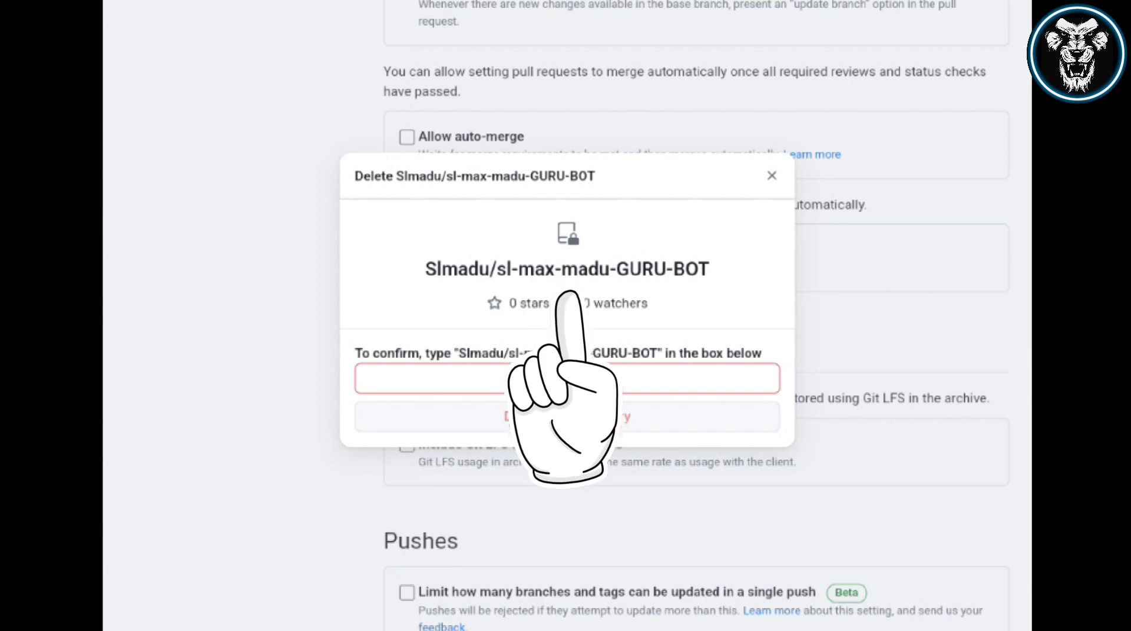
Paste the fork's full repository name into the confirmation box and permanently delete it
double_click(454, 269)
left_click_drag(518, 303, 765, 316)
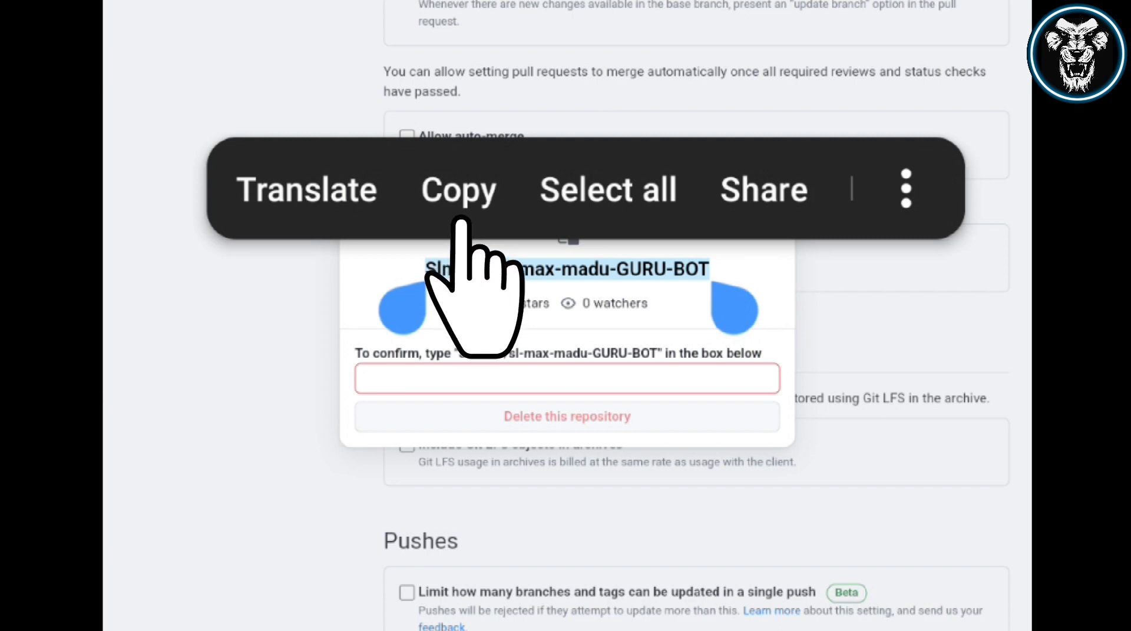
left_click(459, 190)
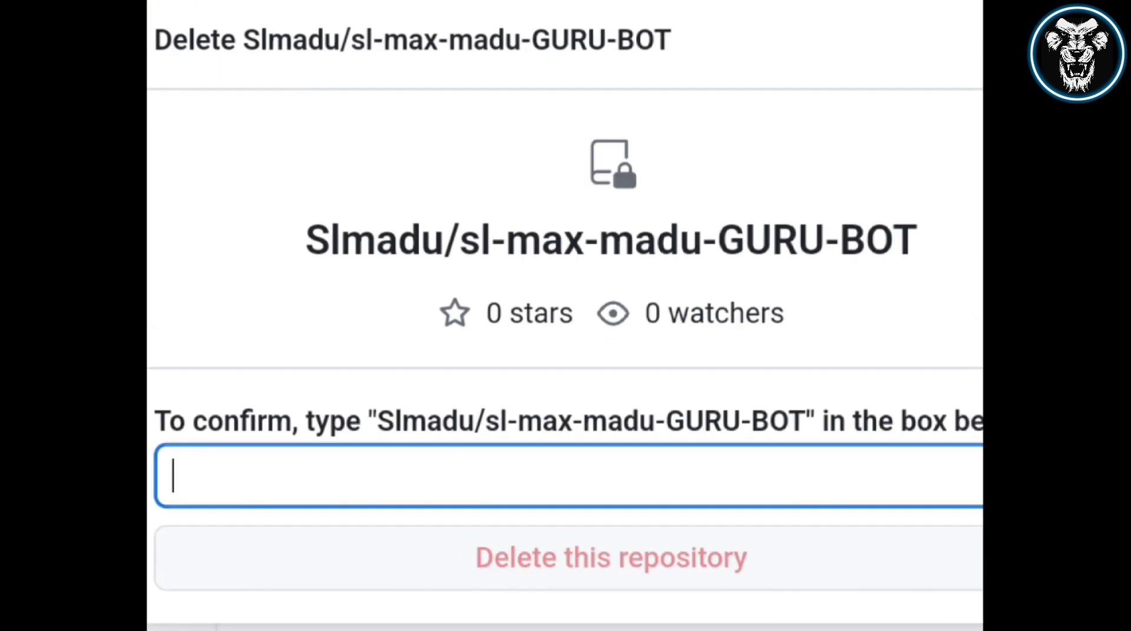
left_click(351, 536)
left_click(397, 494)
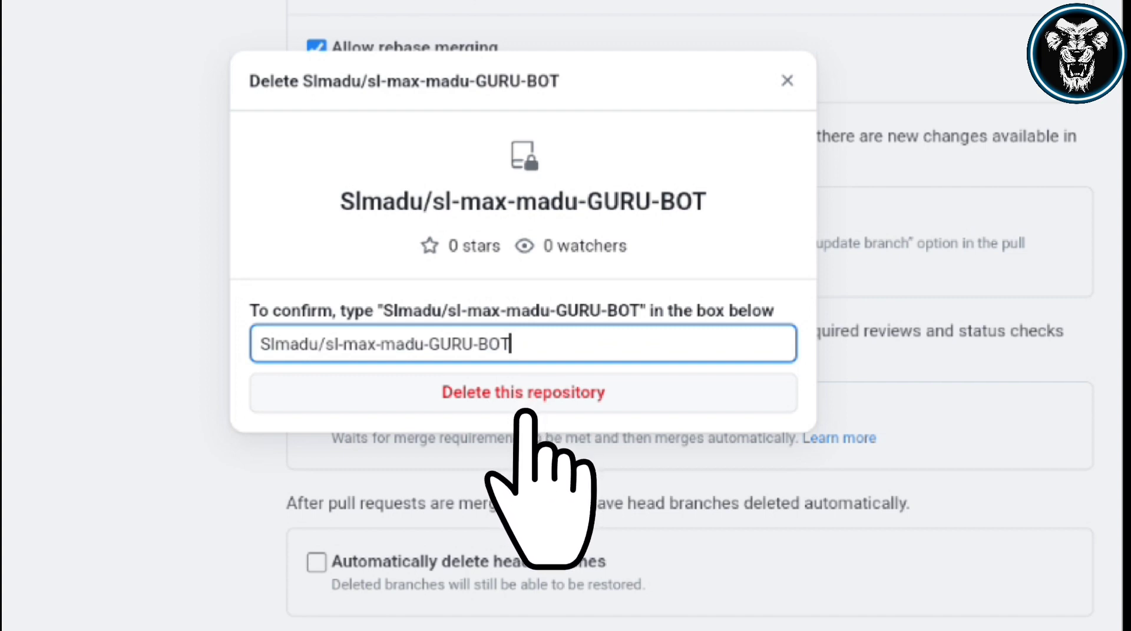
key("Return")
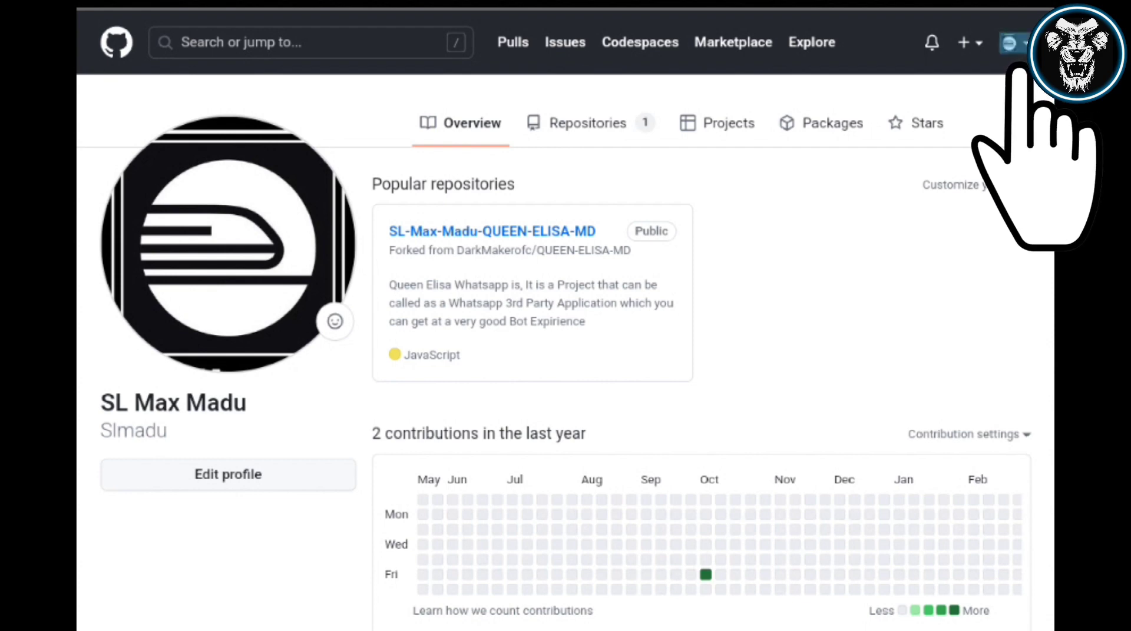
Open the account menu once the profile shows only the QUEEN-ELISA-MD fork
left_click(1009, 43)
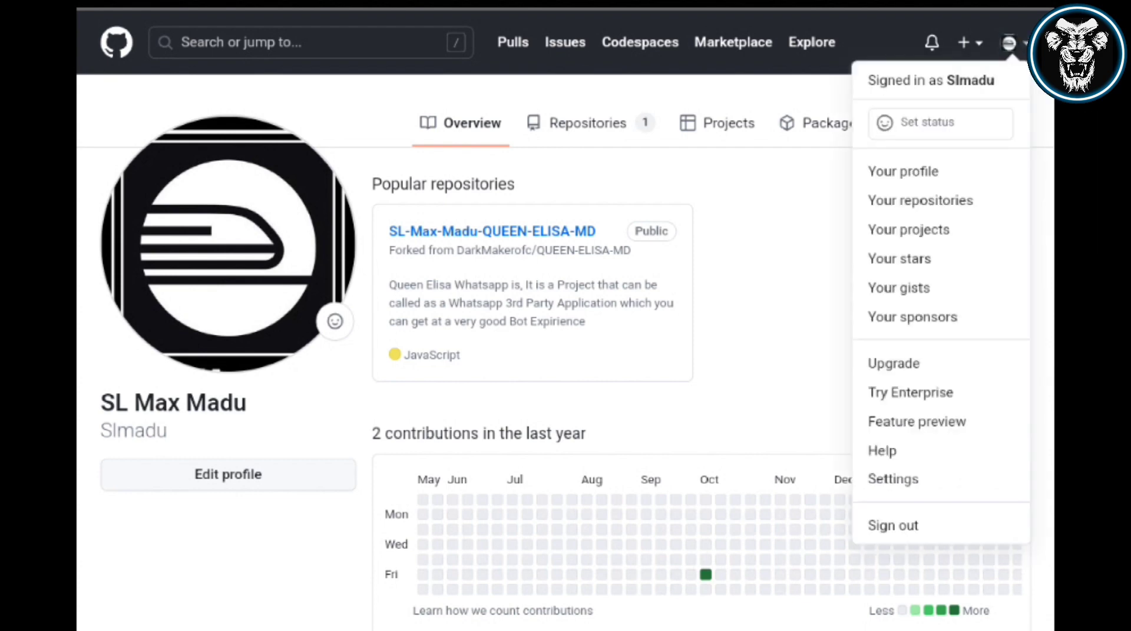
Choose Settings from the avatar menu to reach the Public profile page
left_click(893, 478)
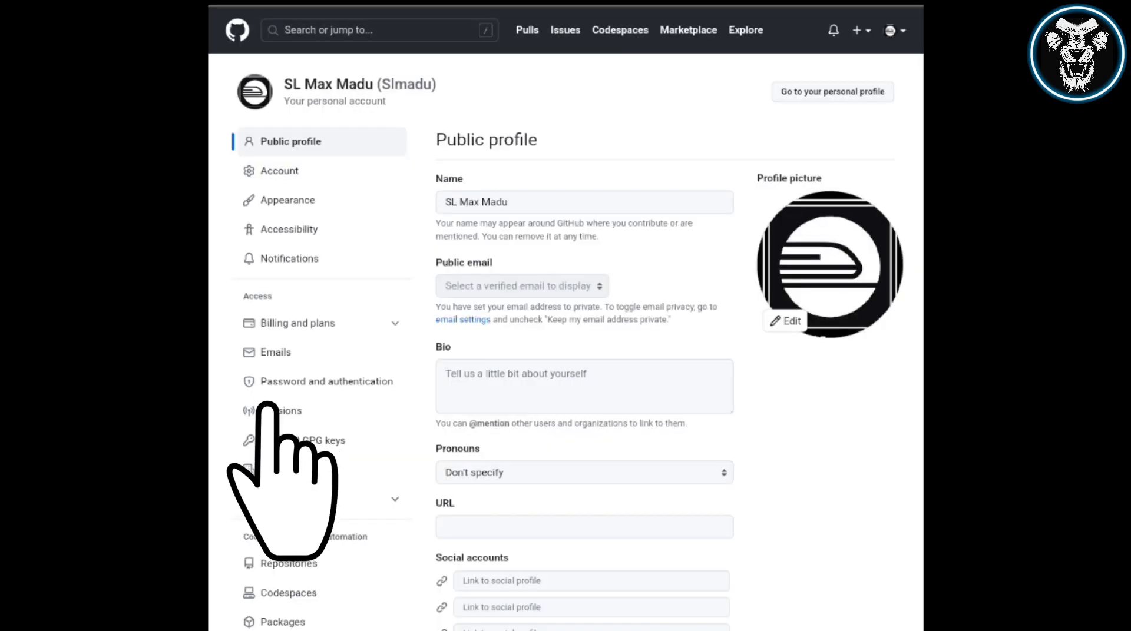
Open the 'Password and authentication' settings page
left_click(327, 381)
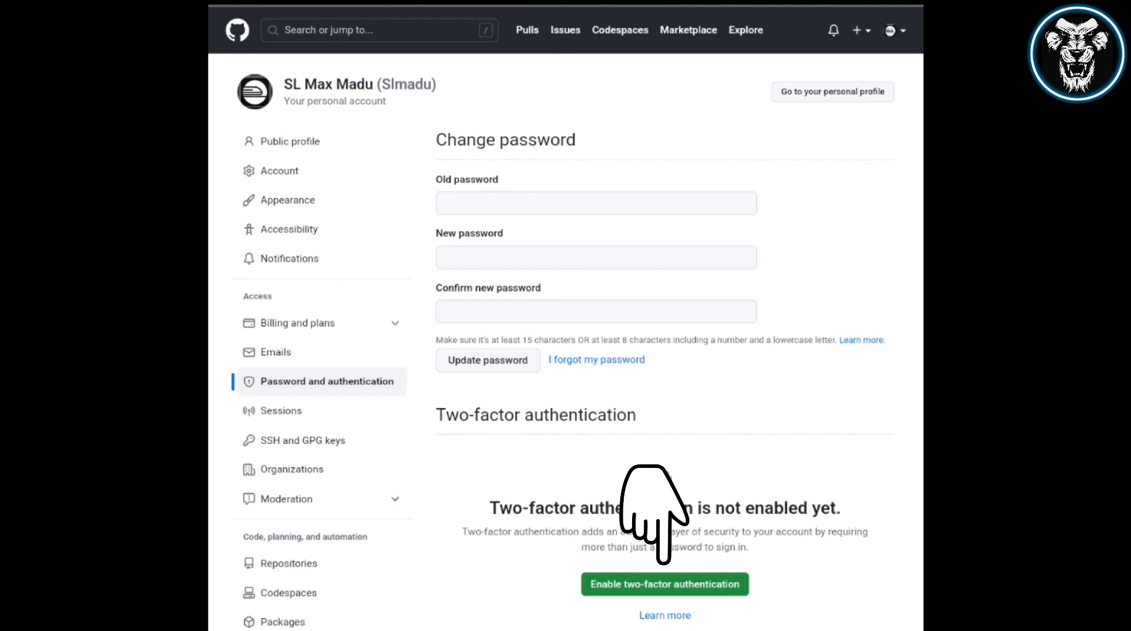
Start enabling two-factor authentication and pick SMS authentication as the method
left_click(664, 584)
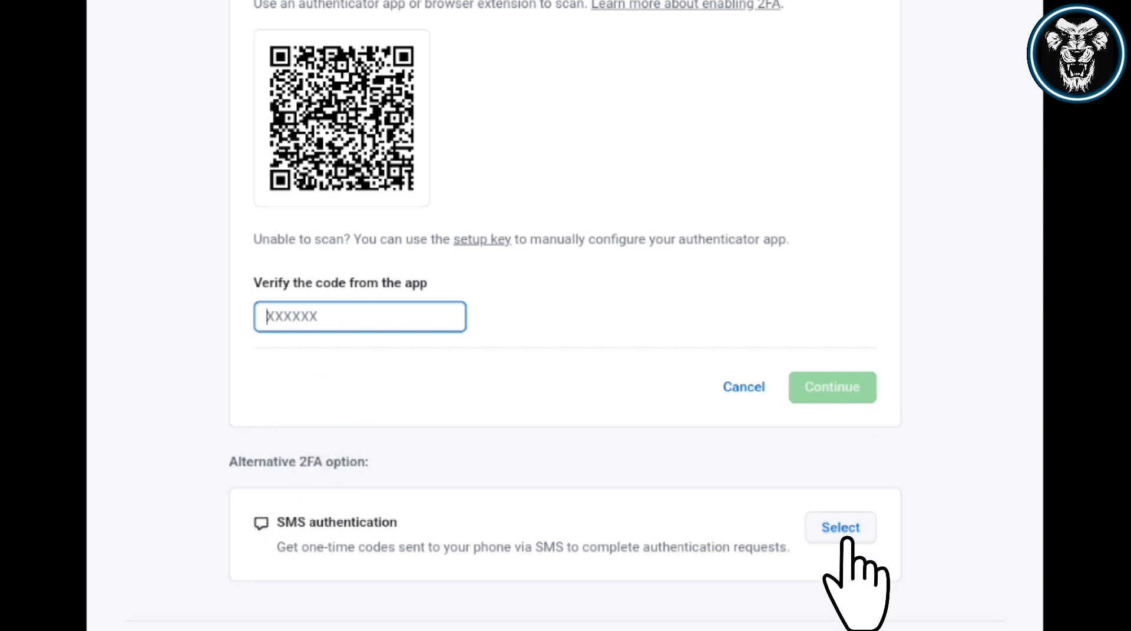
left_click(841, 528)
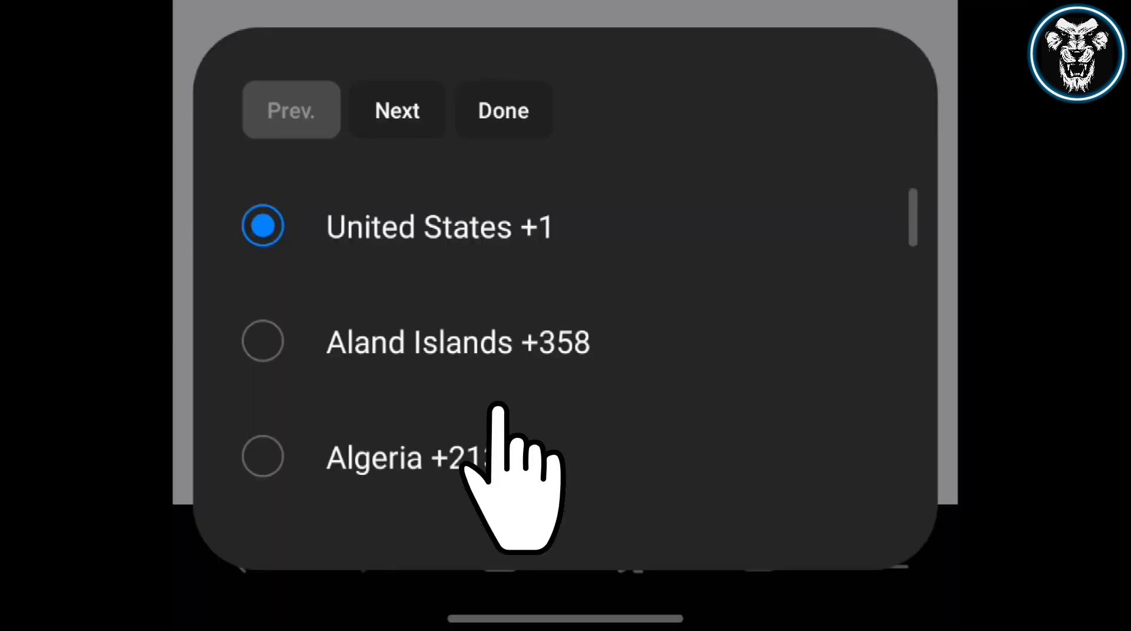
Select Sri Lanka +94 as the SMS country code and confirm
scroll(560, 312, "down", 15)
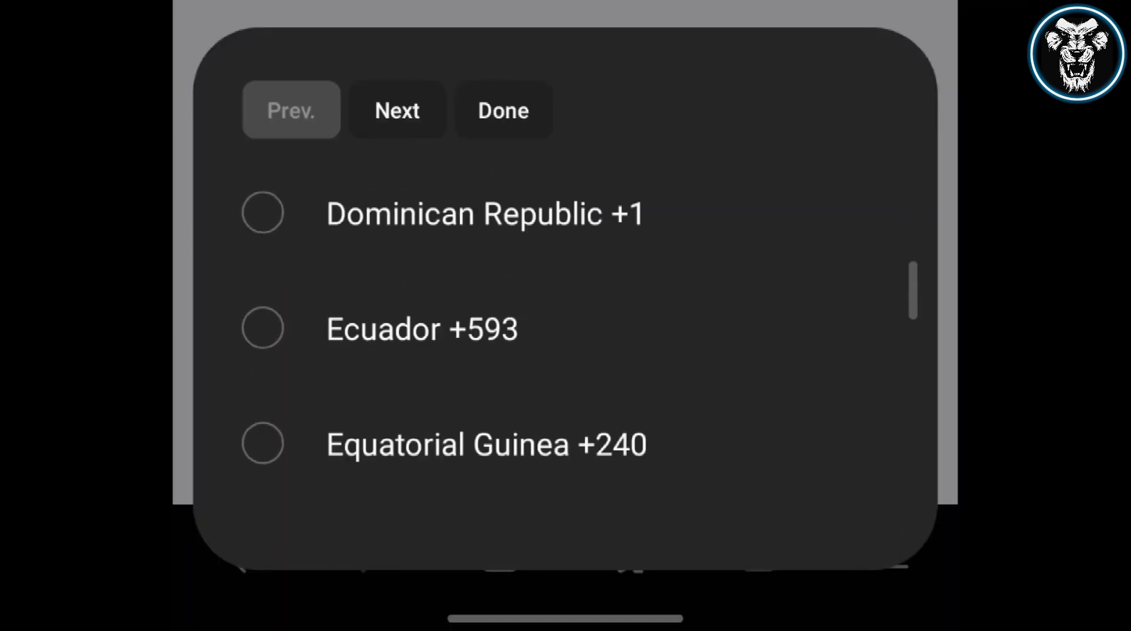
scroll(559, 312, "down", 15)
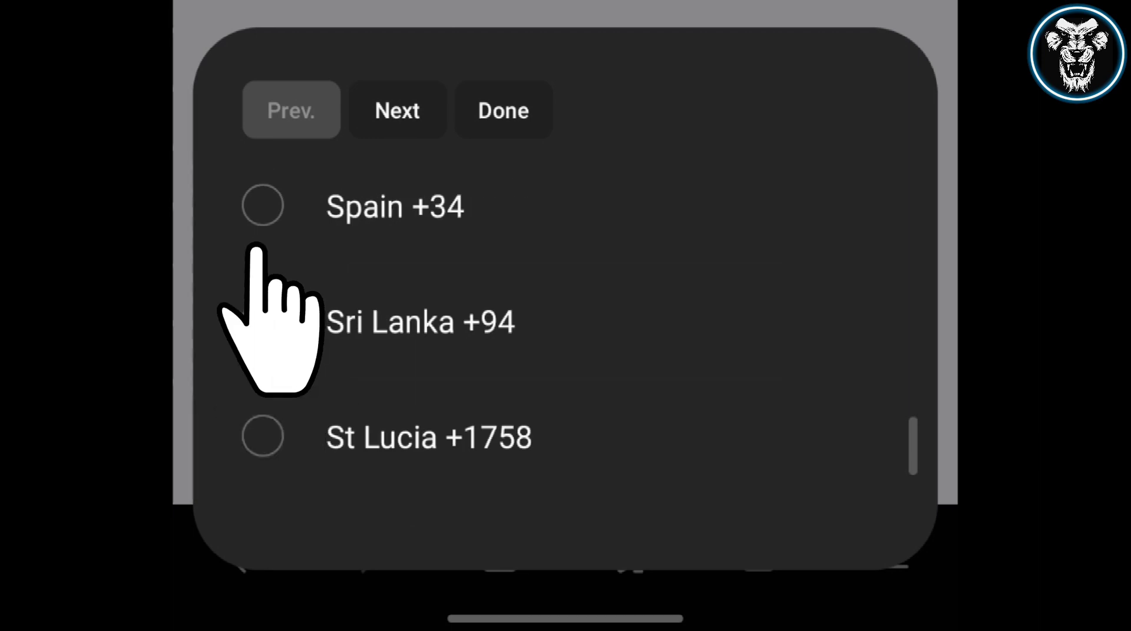
scroll(560, 312, "down", 1)
left_click(262, 227)
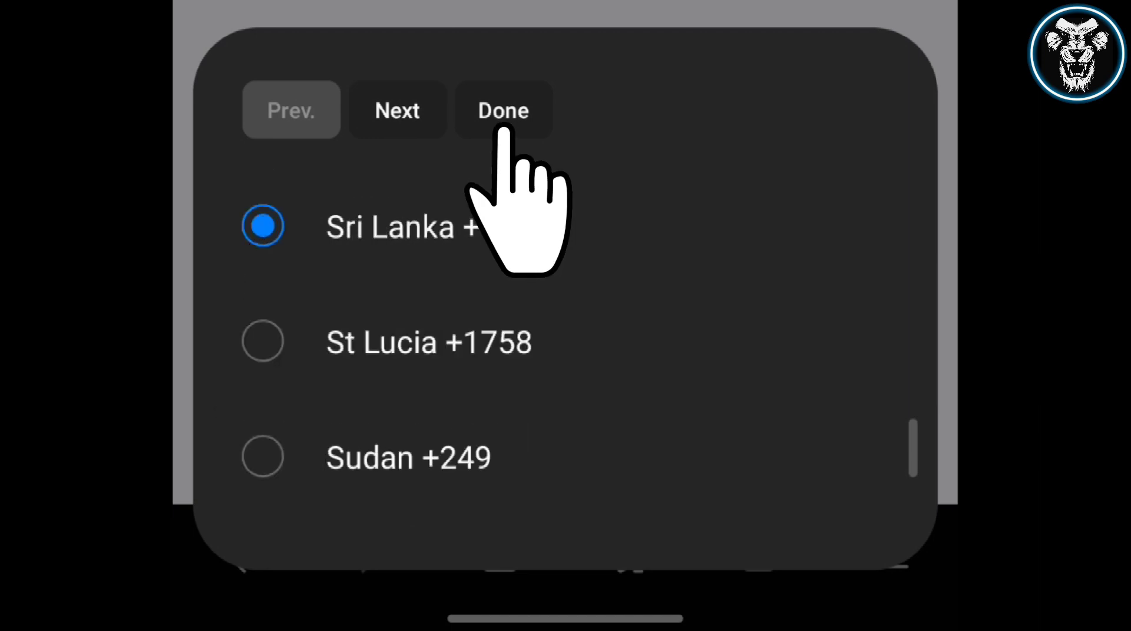
left_click(503, 111)
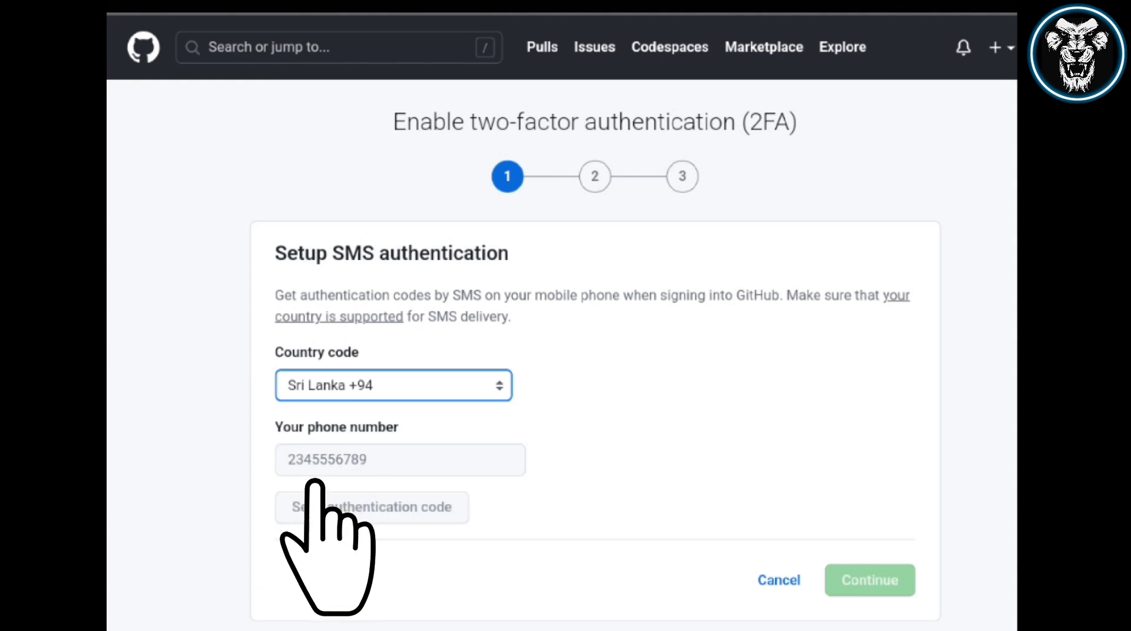
Enter the Sri Lankan mobile number and have GitHub send the SMS authentication code
left_click(321, 463)
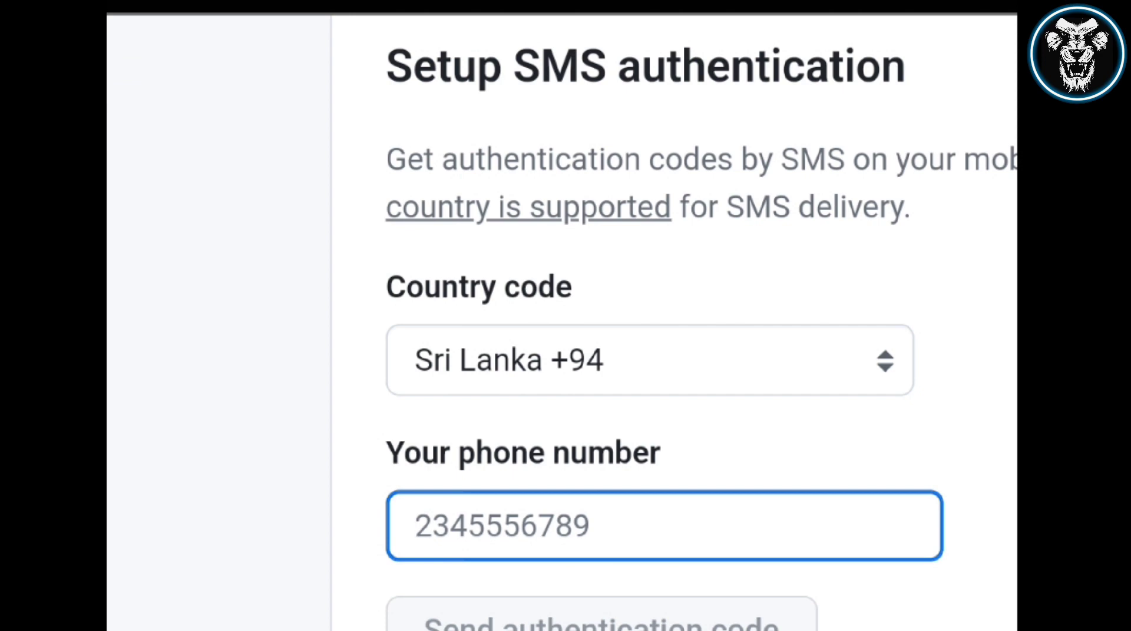
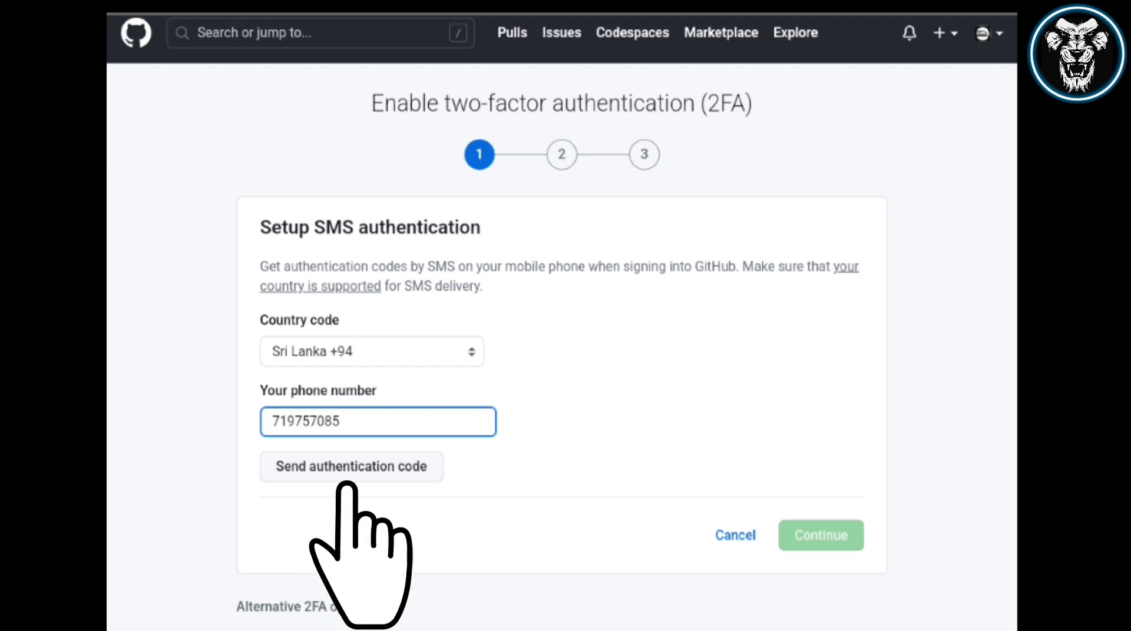
key("Tab")
key("Return")
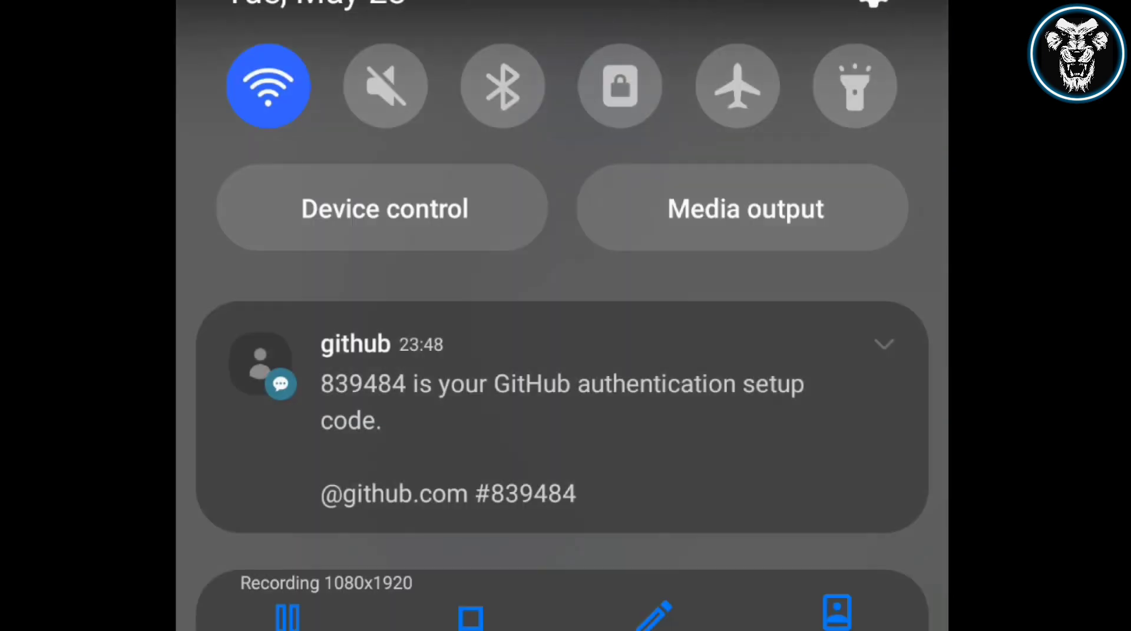
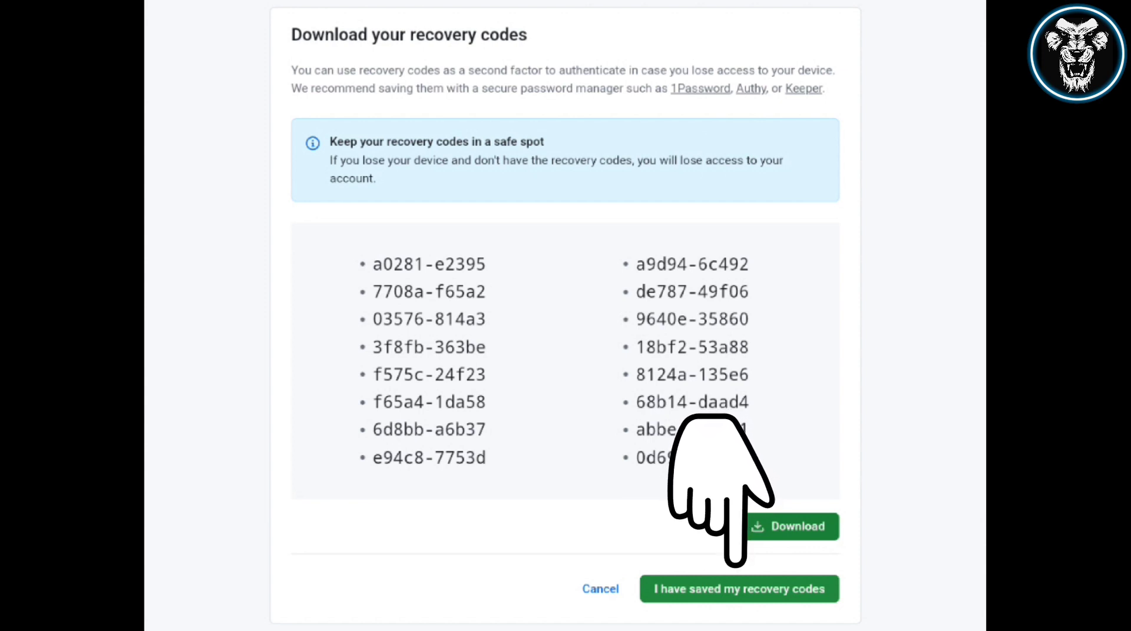
Confirm 'I have saved my recovery codes' to complete SMS two-factor authentication
left_click(739, 589)
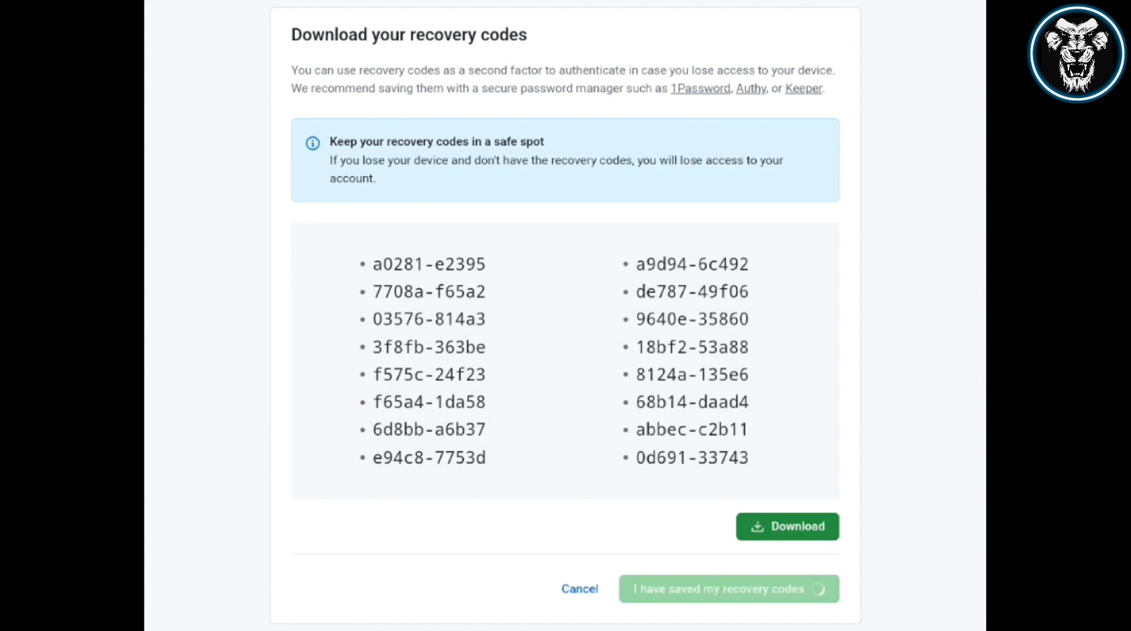